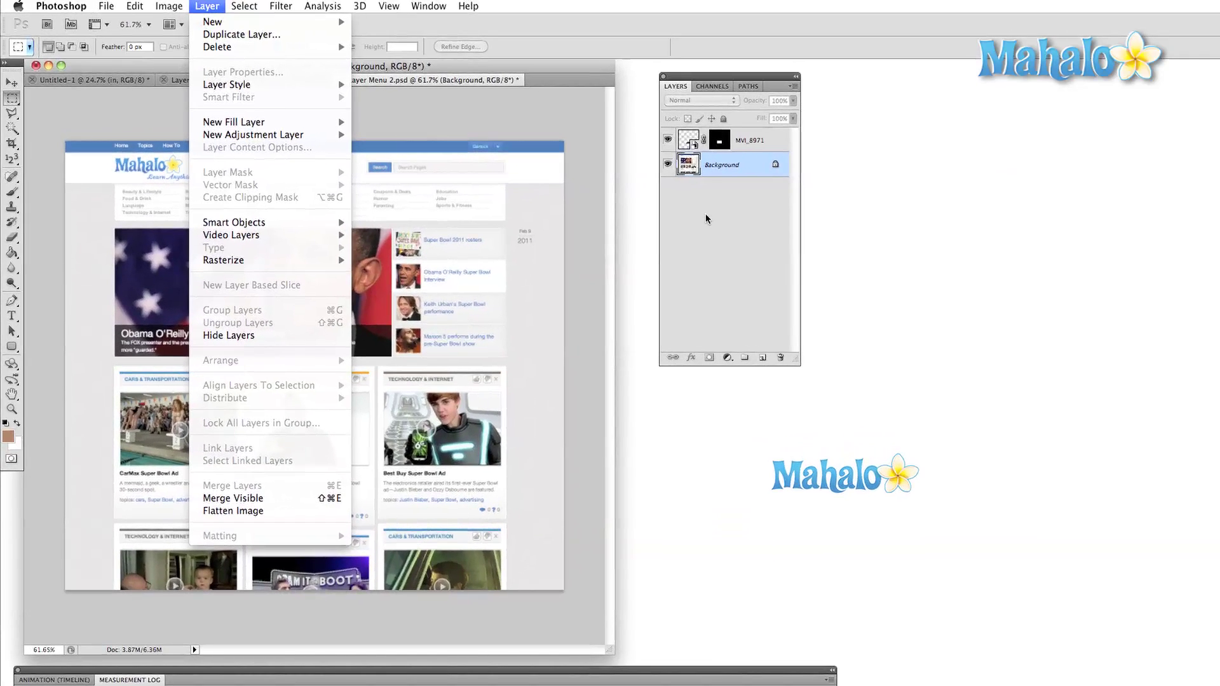
Dismiss the Layer menu to show Vibrance 1's settings (Vibrance +56, Saturation -17) in Layers Menu 1.psd
{"action": "left_click", "coordinate": [706, 216]}
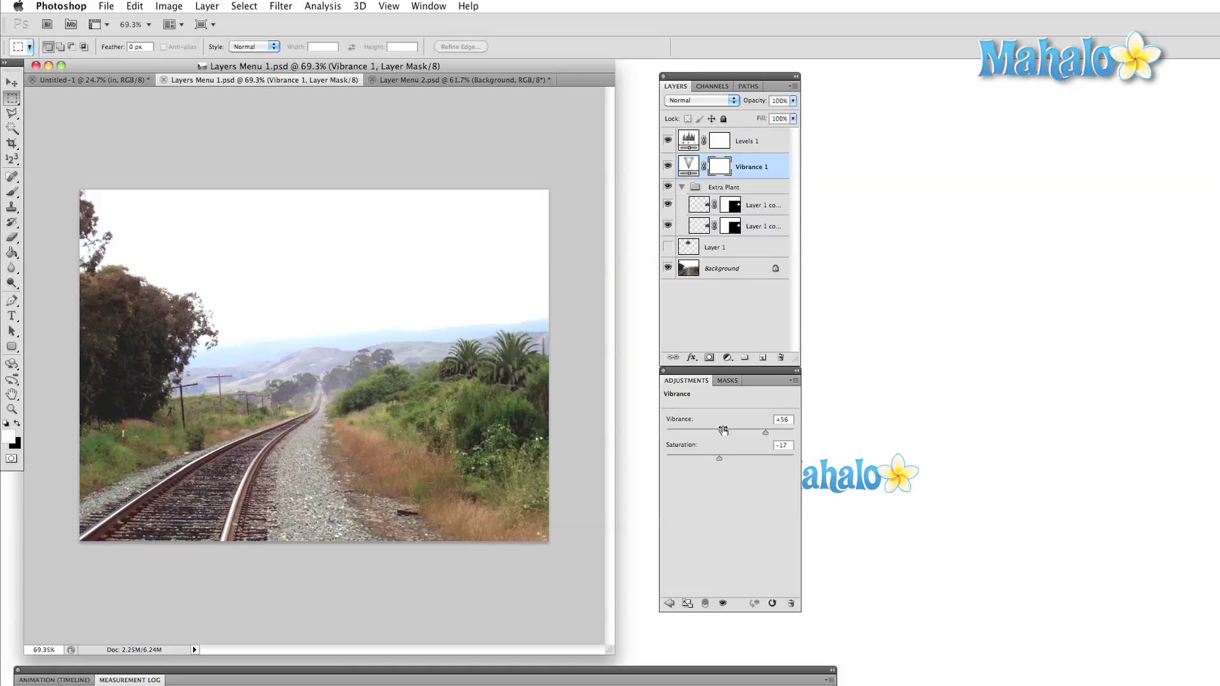
Lower Vibrance 1 to +15, then toggle Vibrance 1 and Levels 1 off and on to compare
{"action": "left_click_drag", "start_coordinate": [764, 430], "coordinate": [740, 431]}
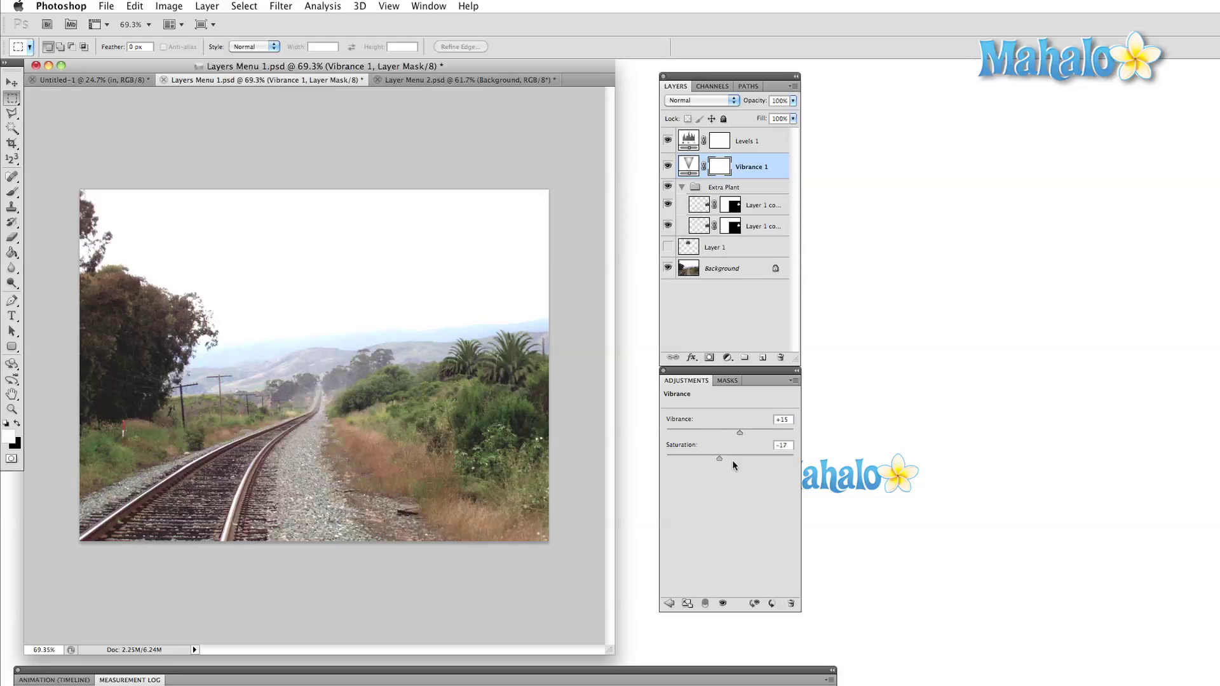
{"action": "left_click", "coordinate": [667, 167]}
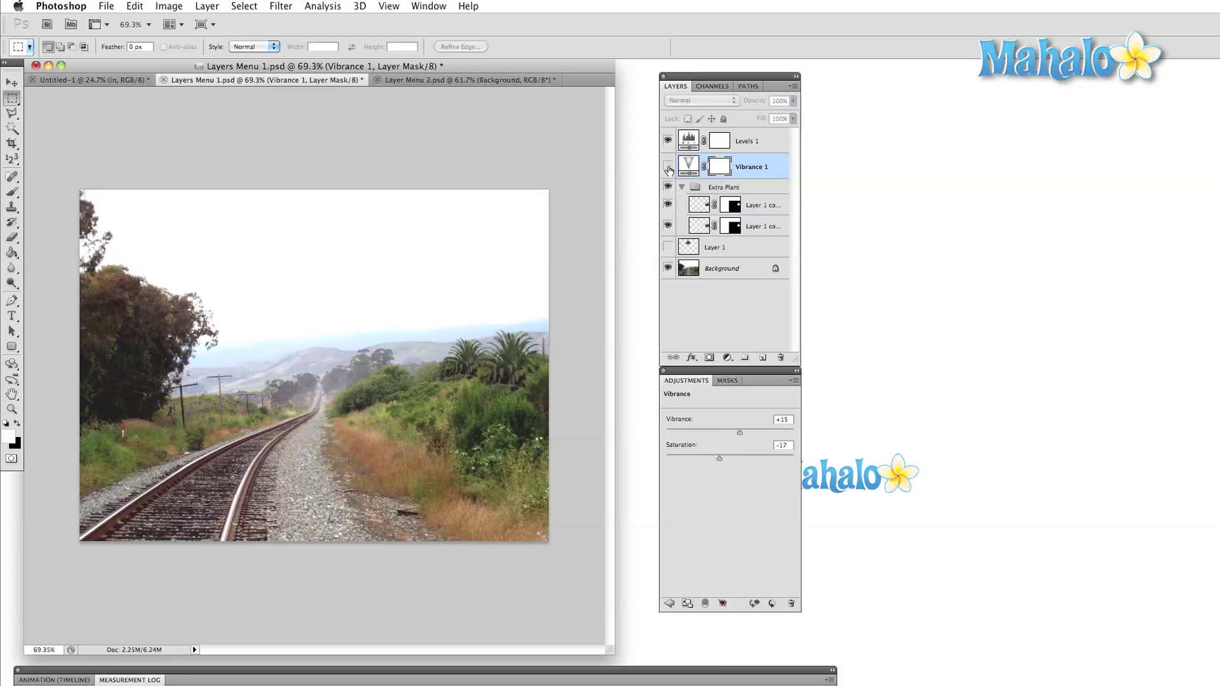
{"action": "left_click", "coordinate": [667, 167]}
{"action": "left_click", "coordinate": [668, 141]}
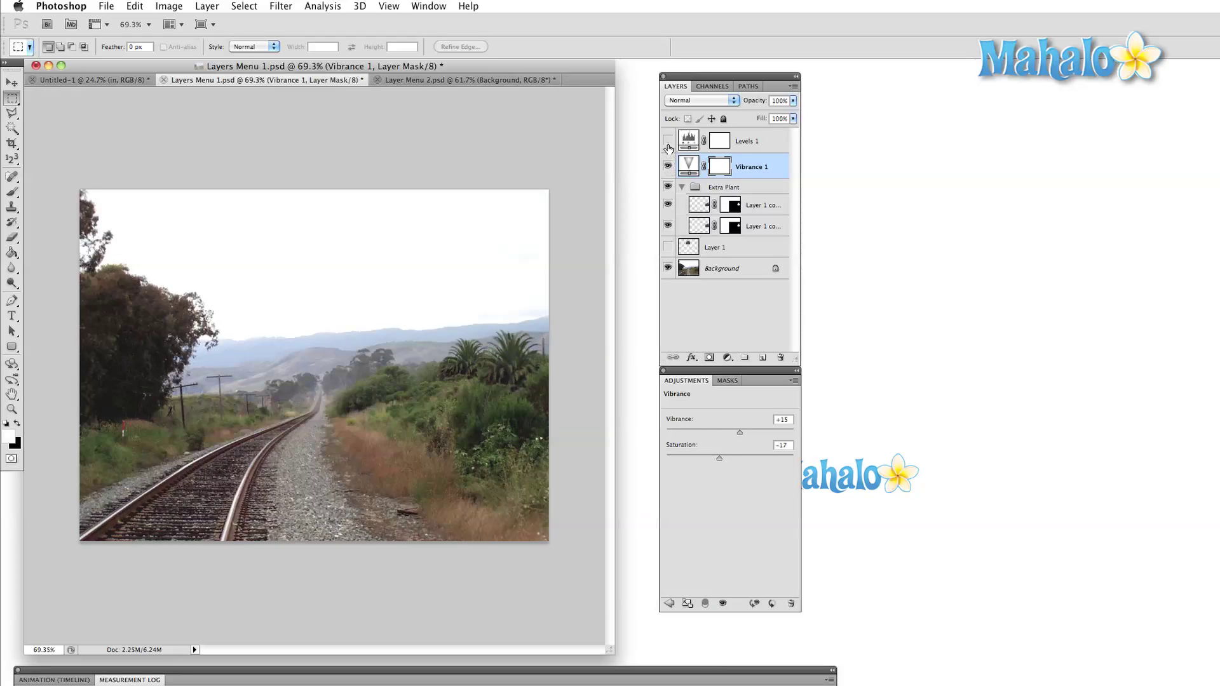
{"action": "left_click", "coordinate": [667, 141]}
{"action": "left_click", "coordinate": [667, 165]}
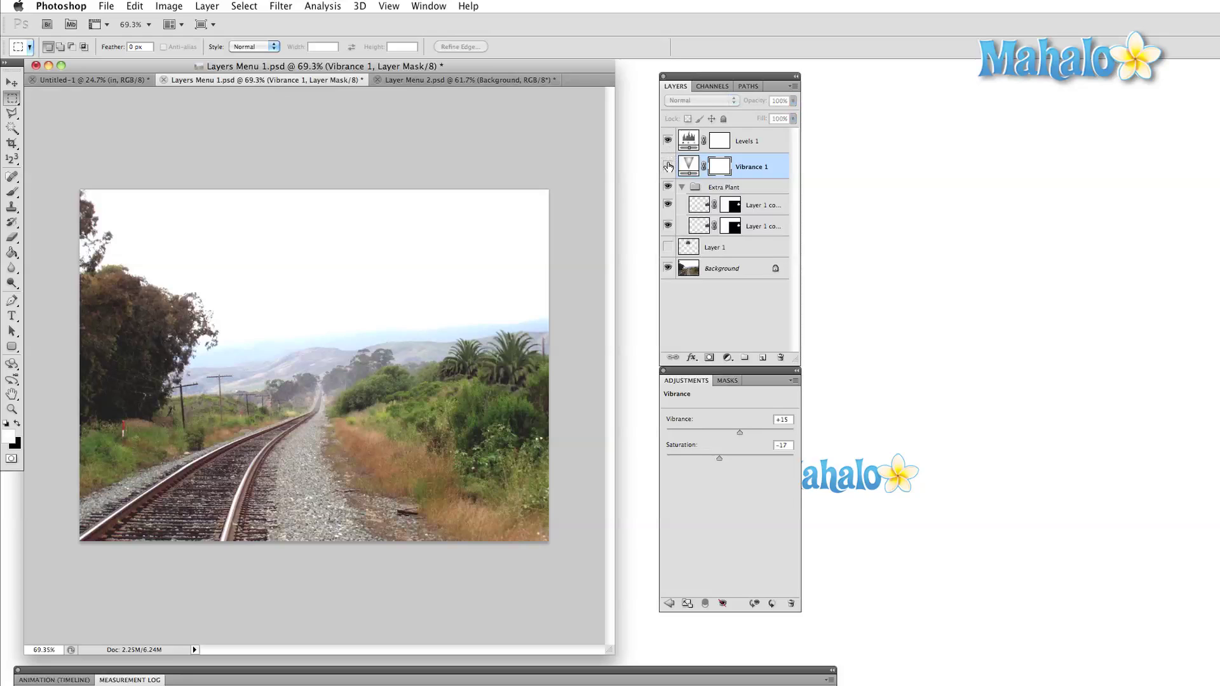
{"action": "left_click", "coordinate": [668, 166]}
Create a new empty layer from Layer > New > Layer, keeping the default name Layer 2
{"action": "left_click", "coordinate": [207, 6]}
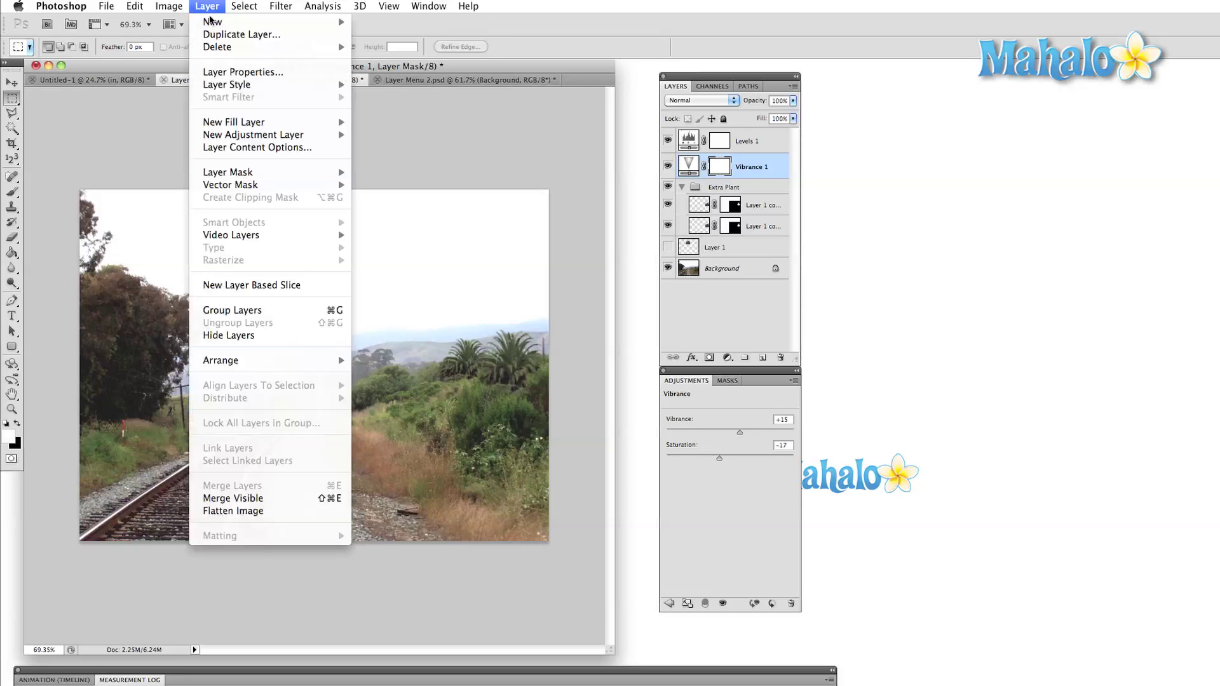
{"action": "mouse_move", "coordinate": [210, 23]}
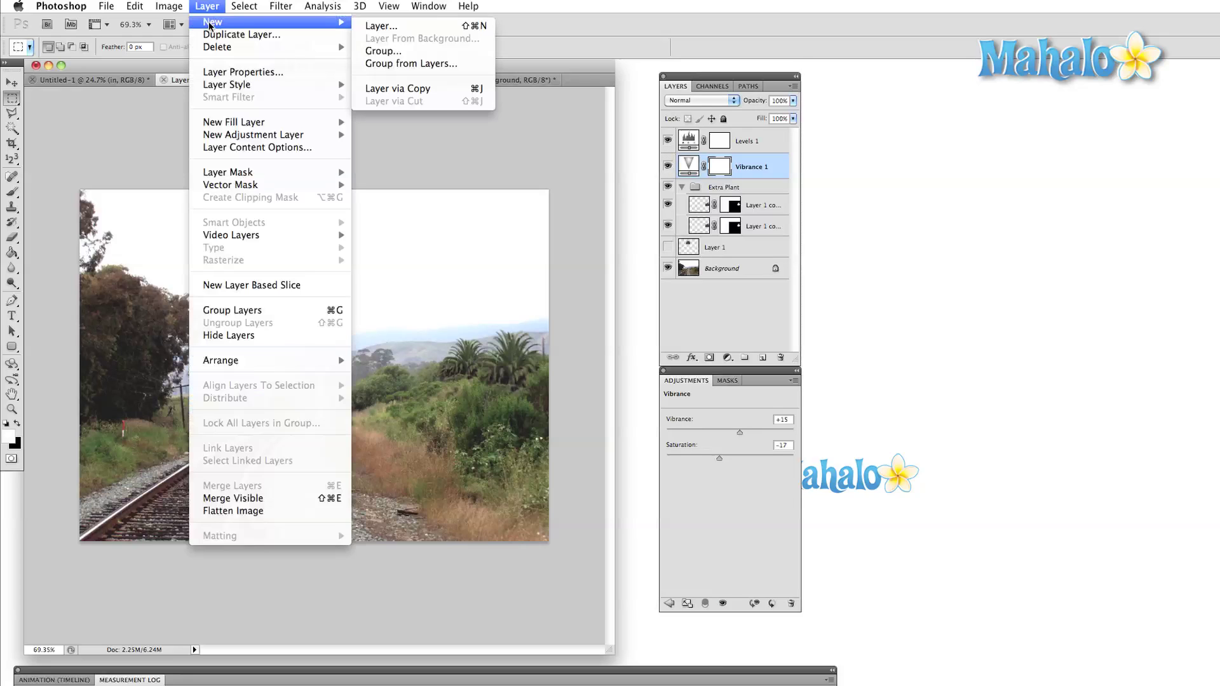
{"action": "left_click", "coordinate": [379, 27]}
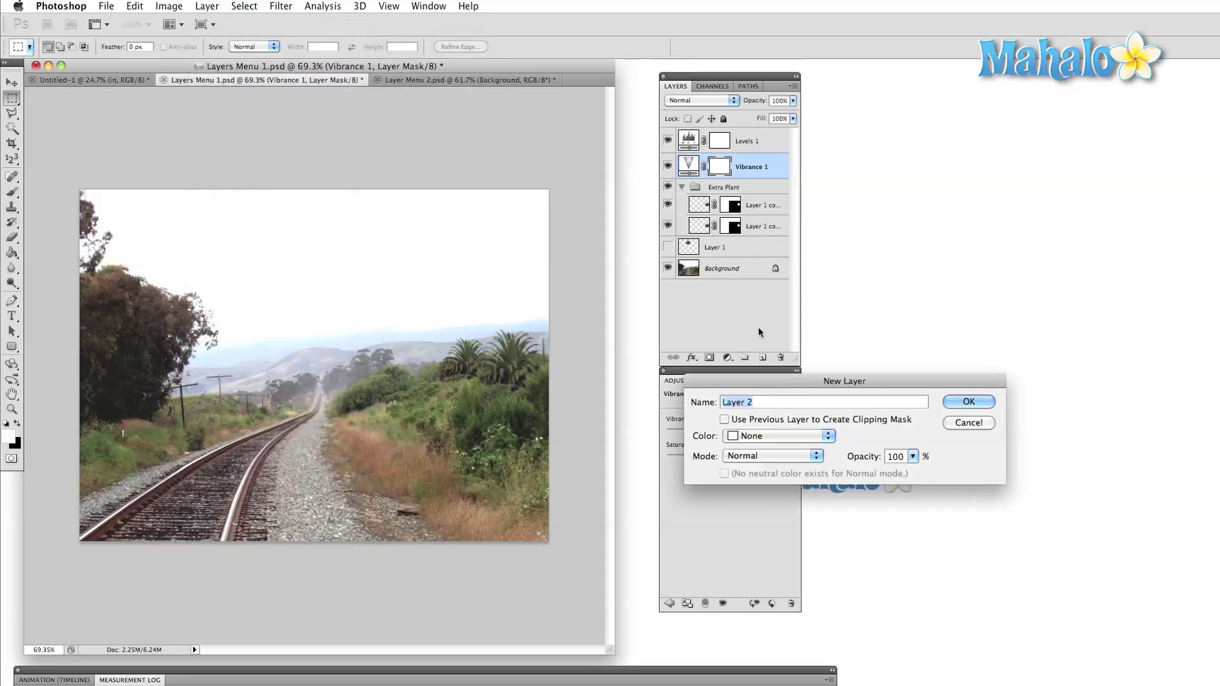
{"action": "left_click", "coordinate": [976, 403]}
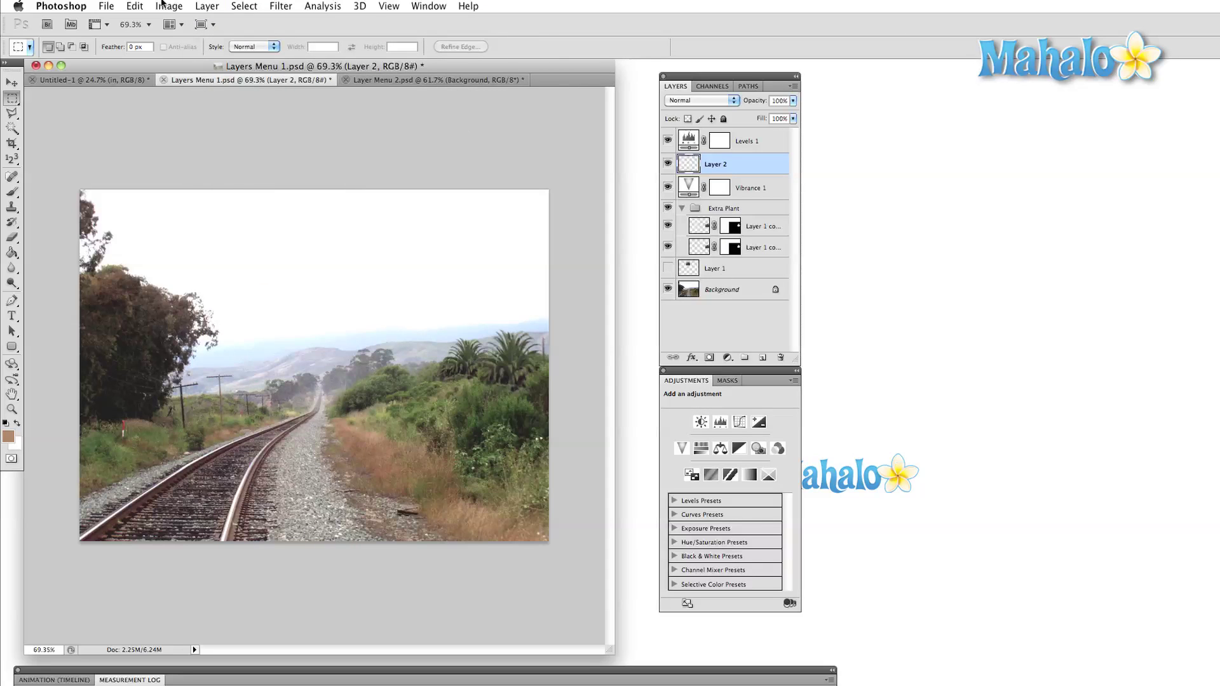
{"action": "left_click", "coordinate": [206, 6]}
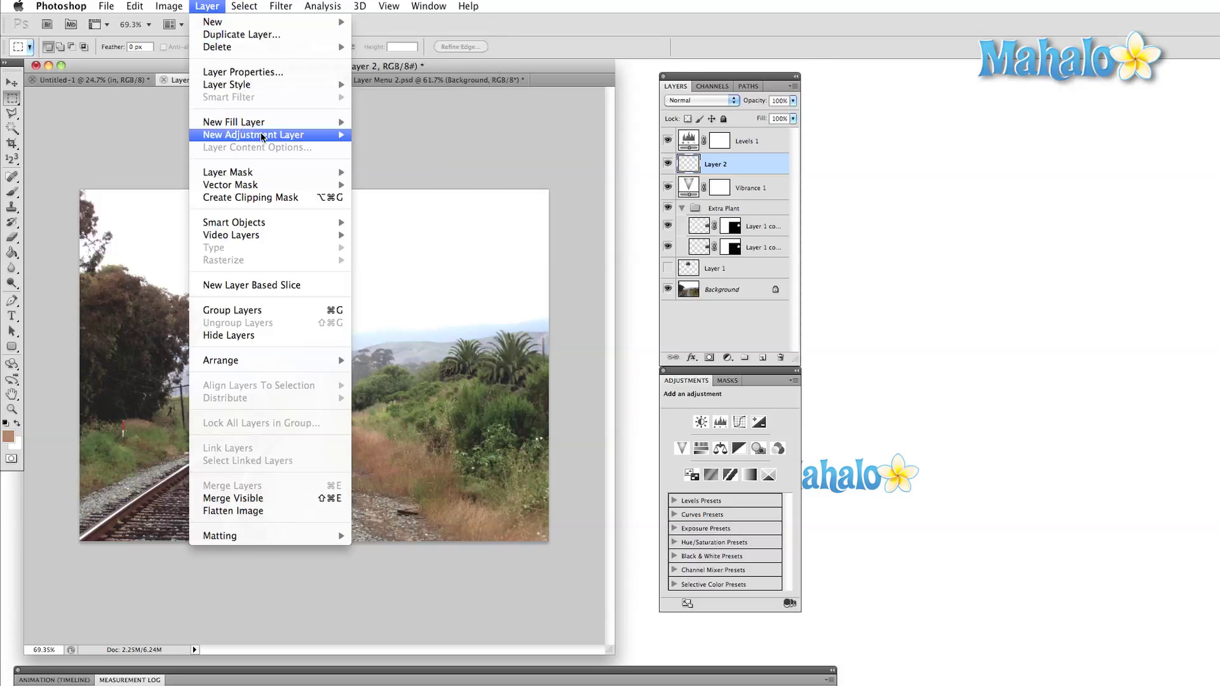
{"action": "mouse_move", "coordinate": [262, 135]}
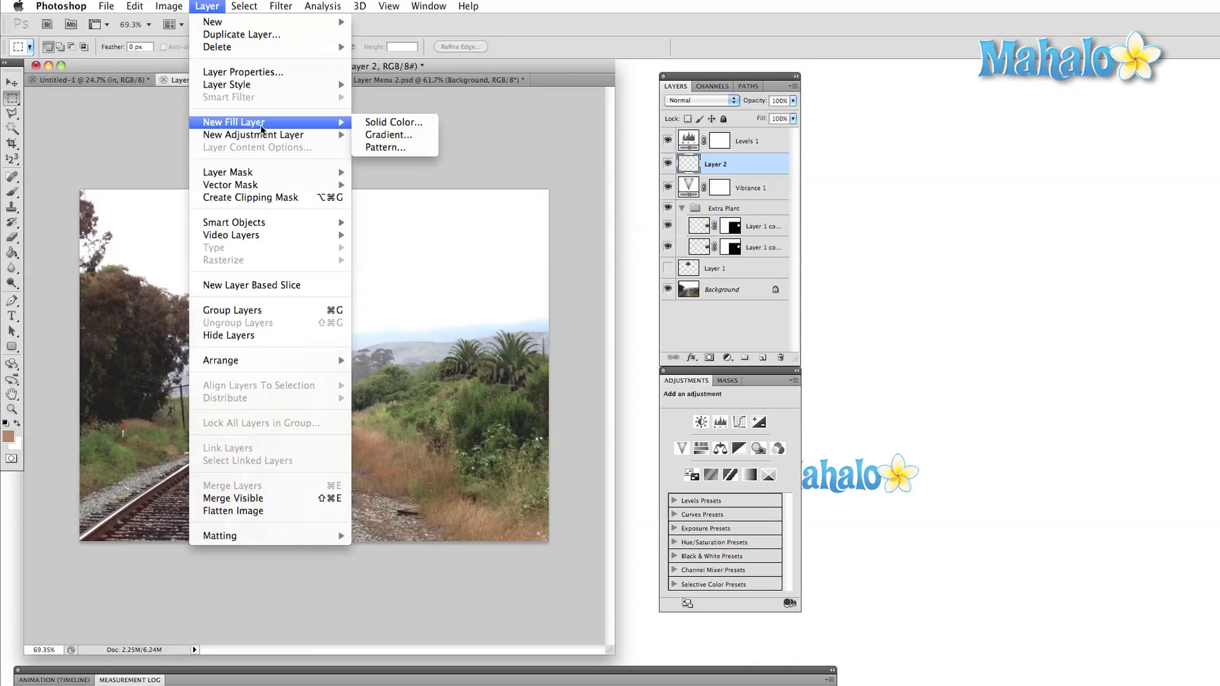
{"action": "mouse_move", "coordinate": [264, 227]}
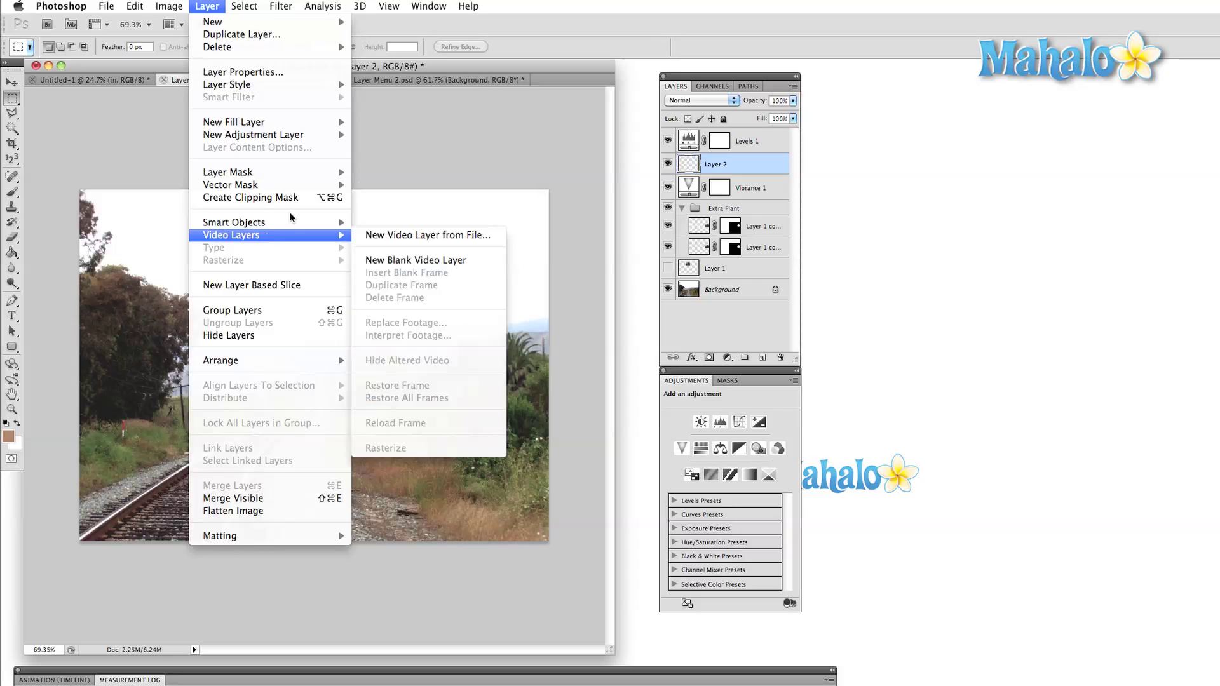
{"action": "left_click", "coordinate": [381, 176]}
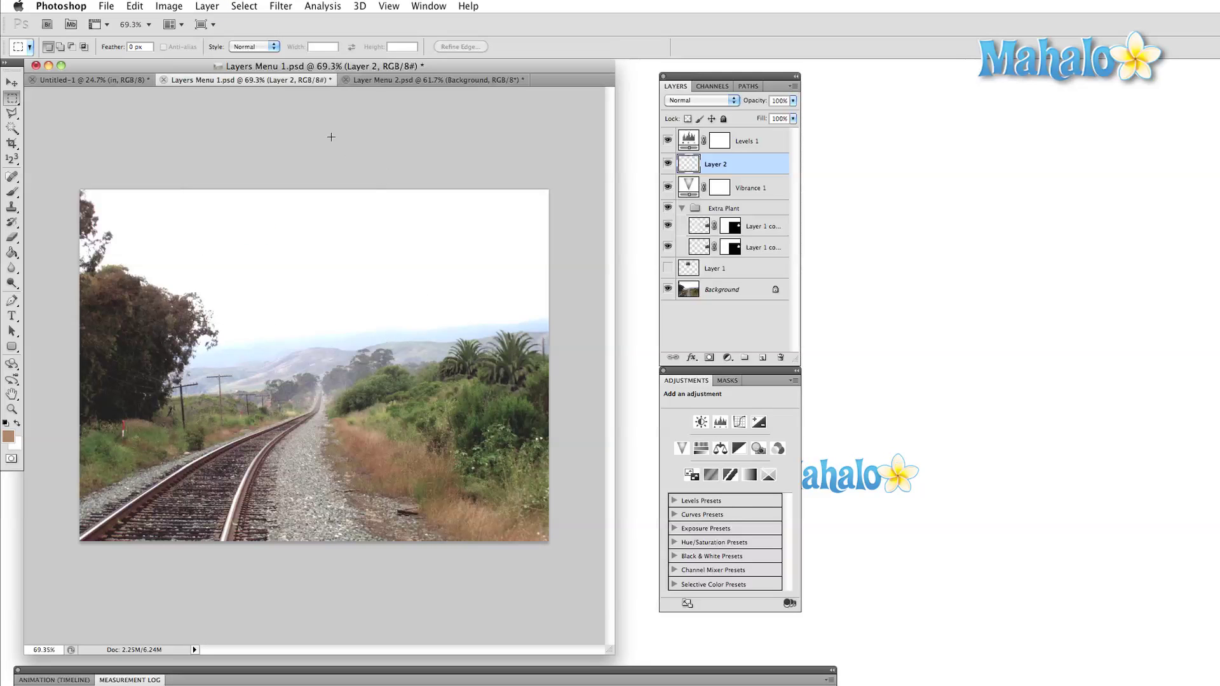
In Layer Menu 2.psd, copy the featured video banner and paste it in place as Layer 1
{"action": "left_click", "coordinate": [414, 78]}
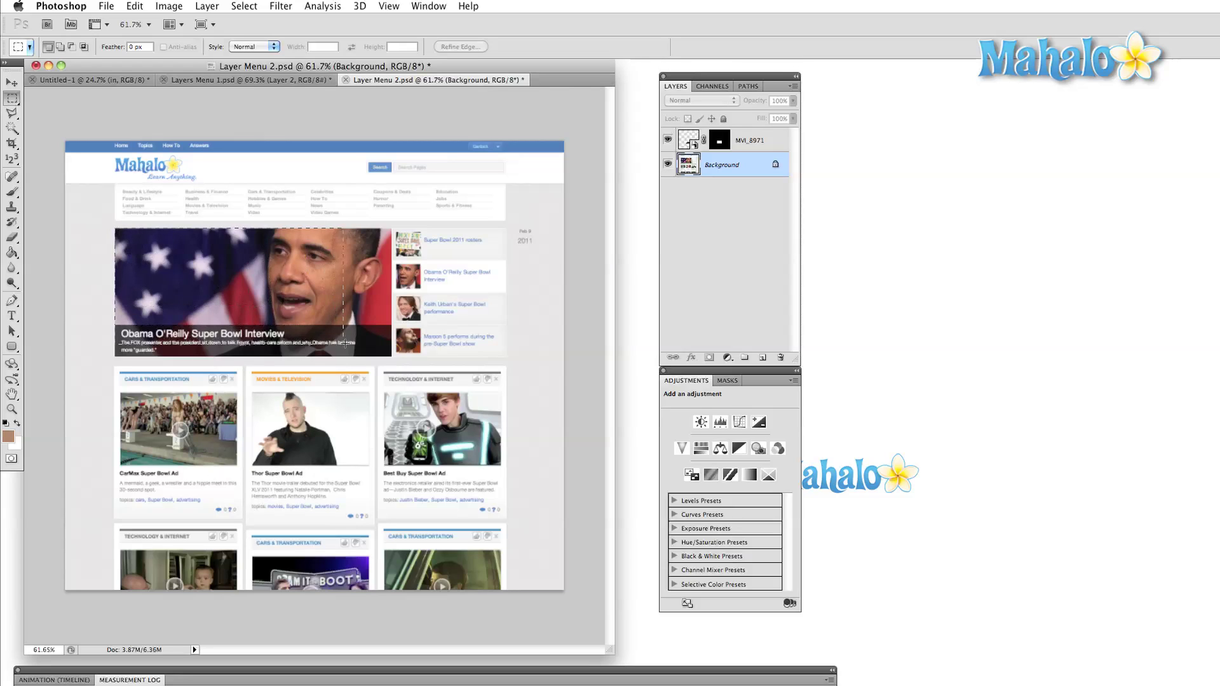
{"action": "left_click_drag", "start_coordinate": [344, 344], "coordinate": [390, 355]}
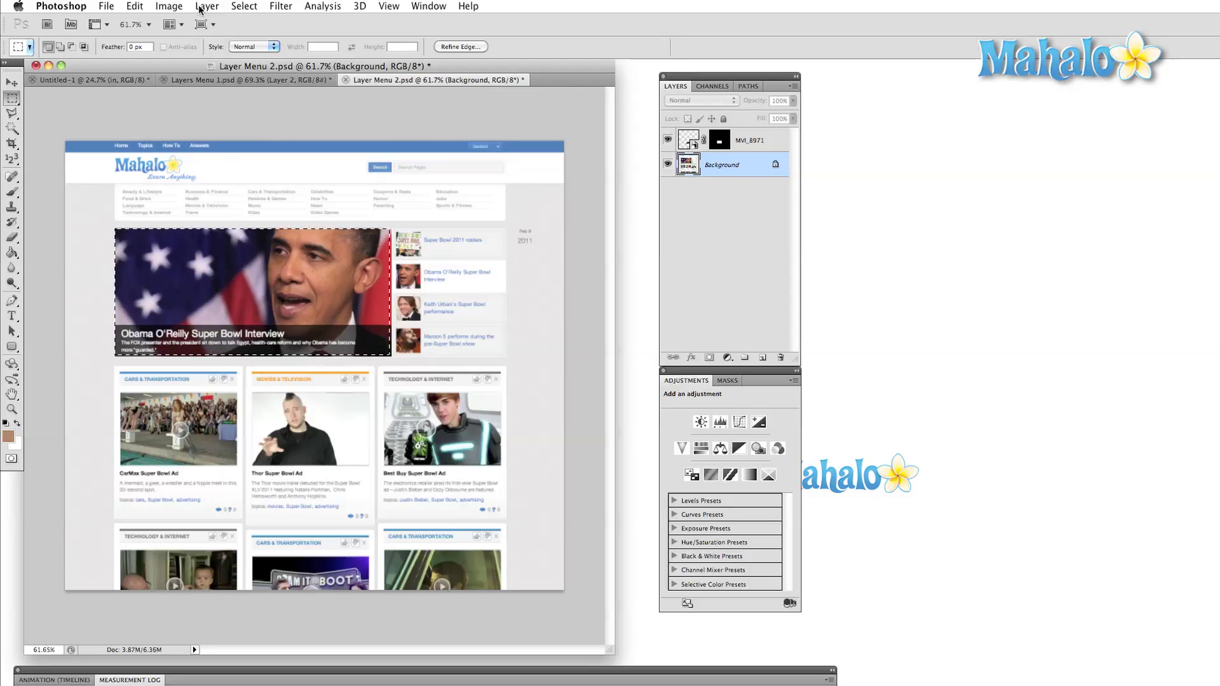
{"action": "left_click", "coordinate": [134, 7]}
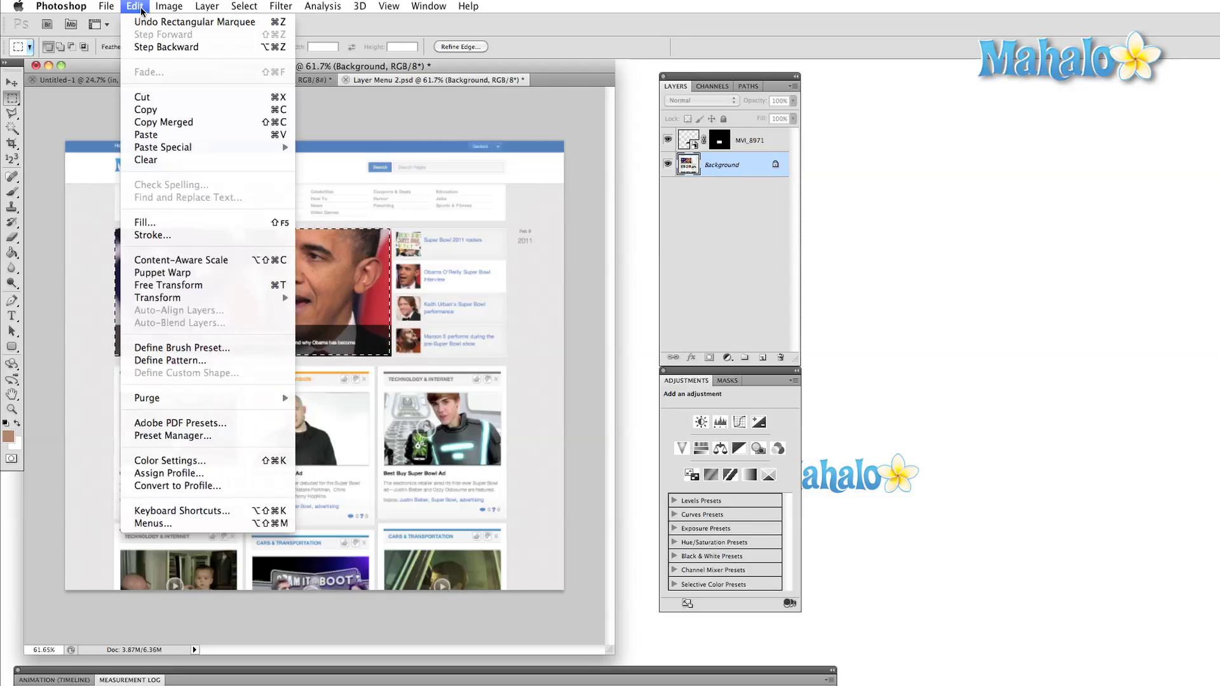
{"action": "left_click", "coordinate": [146, 110]}
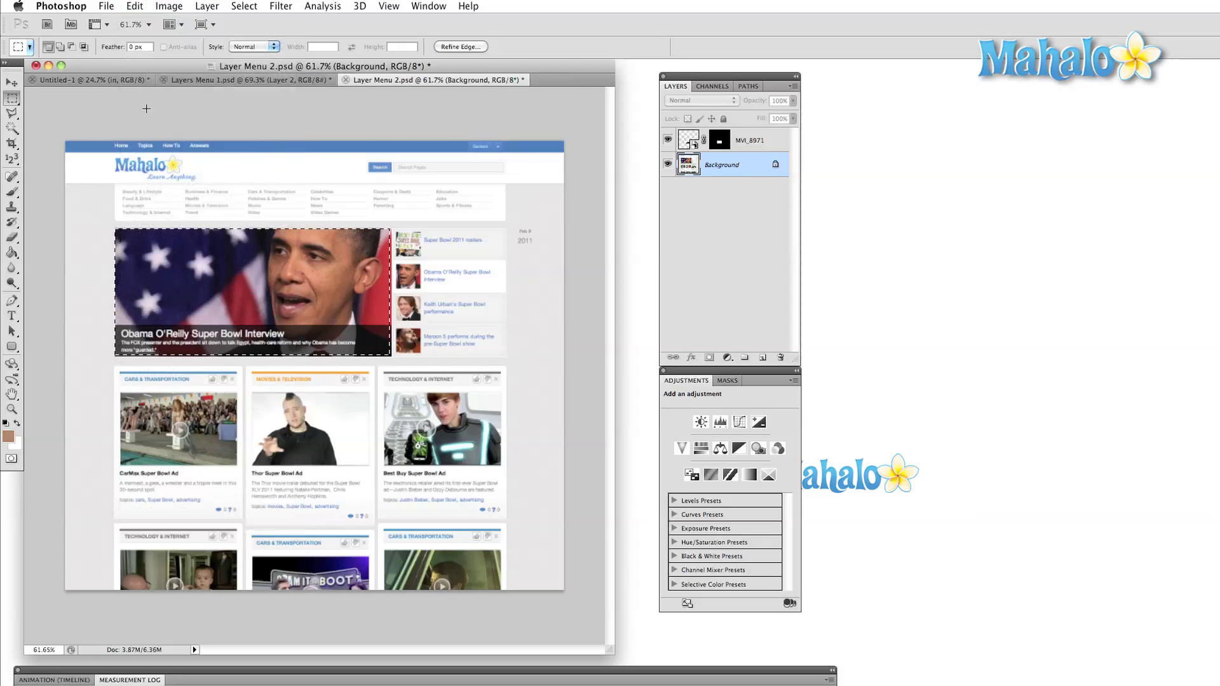
{"action": "left_click", "coordinate": [141, 7]}
{"action": "mouse_move", "coordinate": [188, 148]}
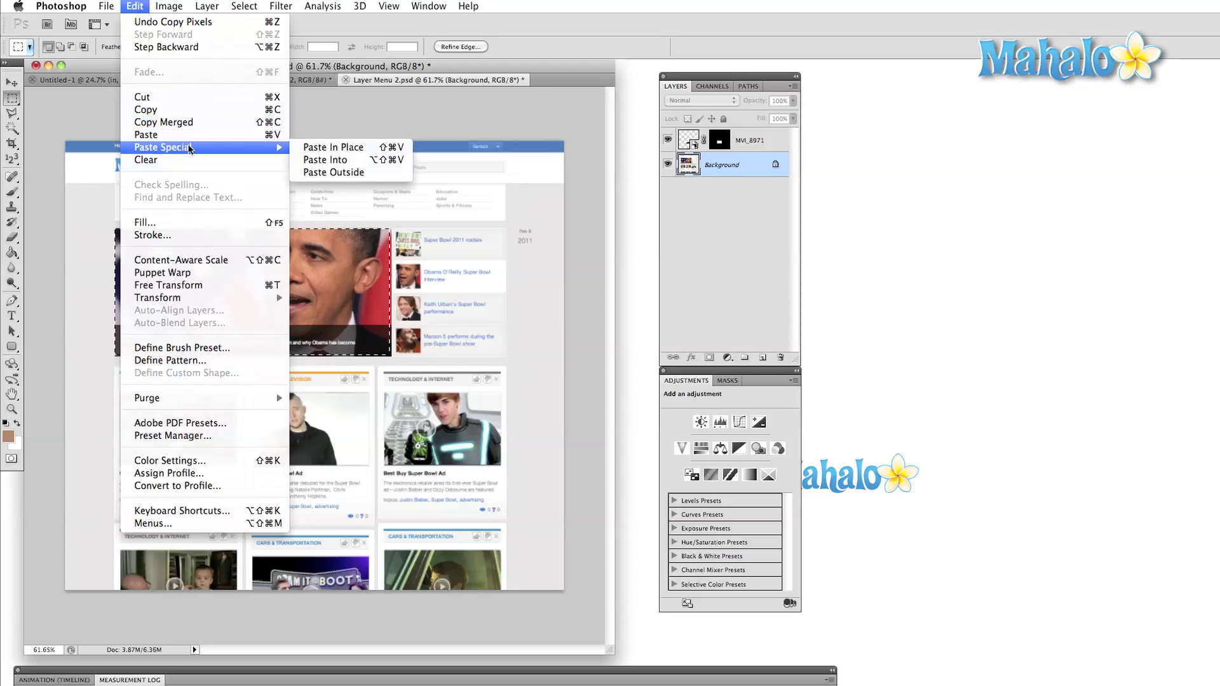
{"action": "left_click", "coordinate": [308, 152]}
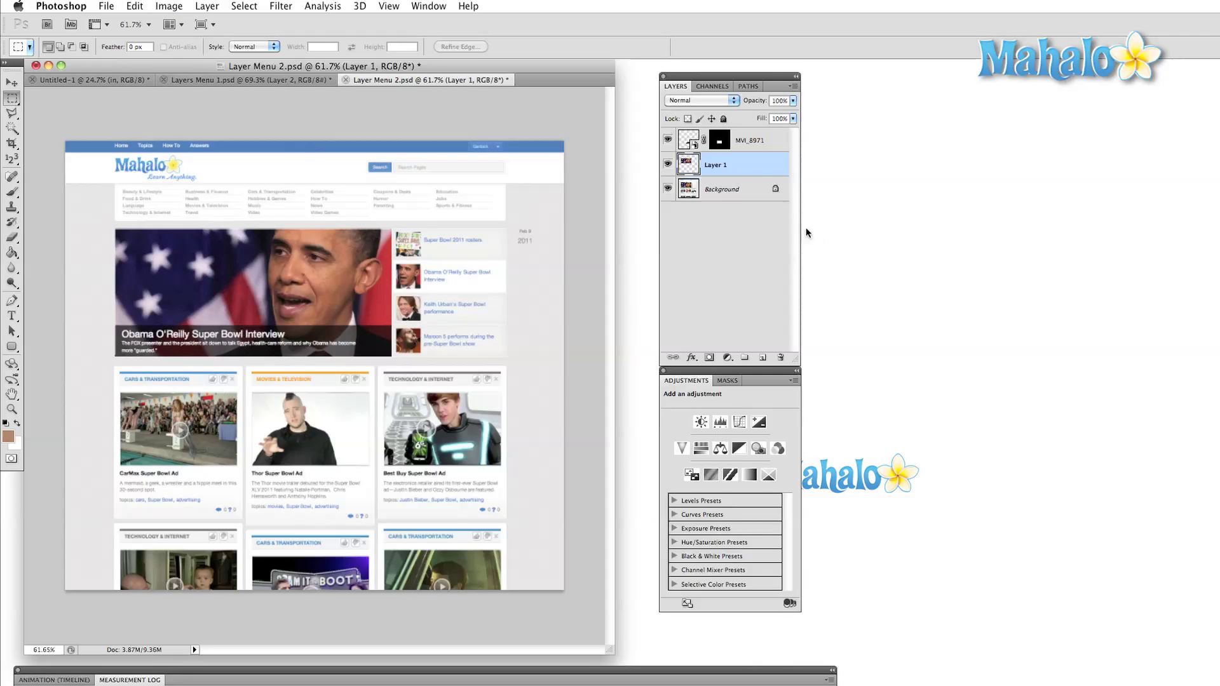
Convert Layer 1 into a Smart Object
{"action": "left_click", "coordinate": [209, 8]}
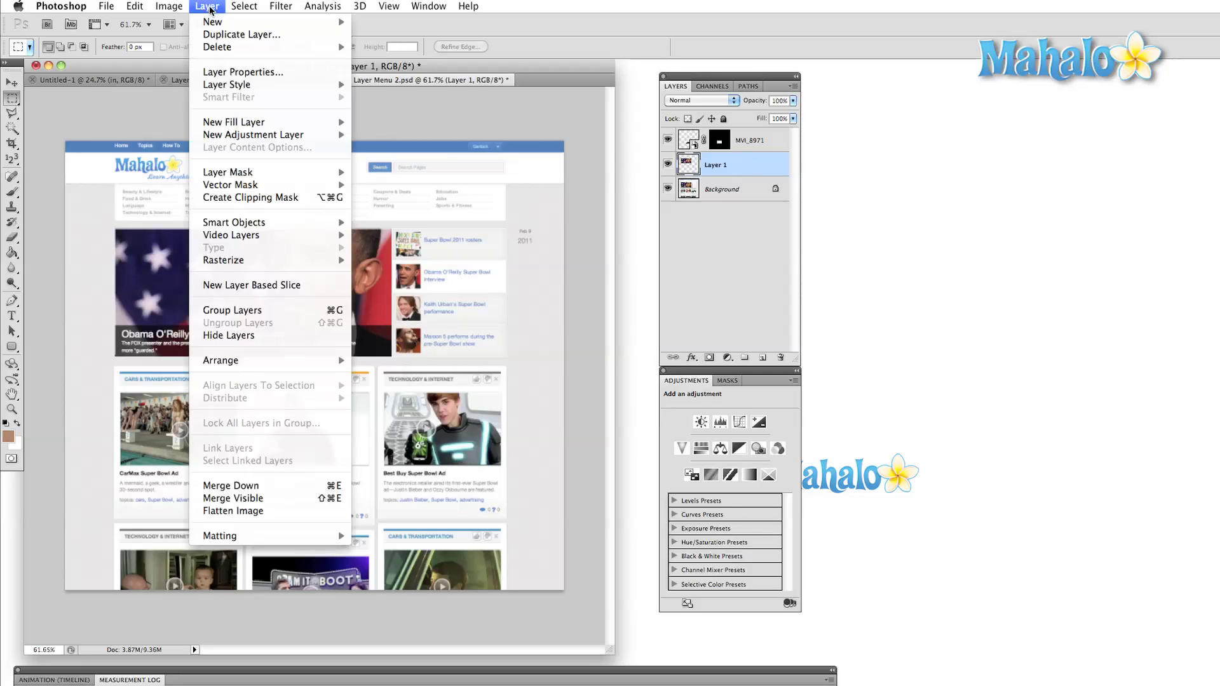
{"action": "mouse_move", "coordinate": [236, 225]}
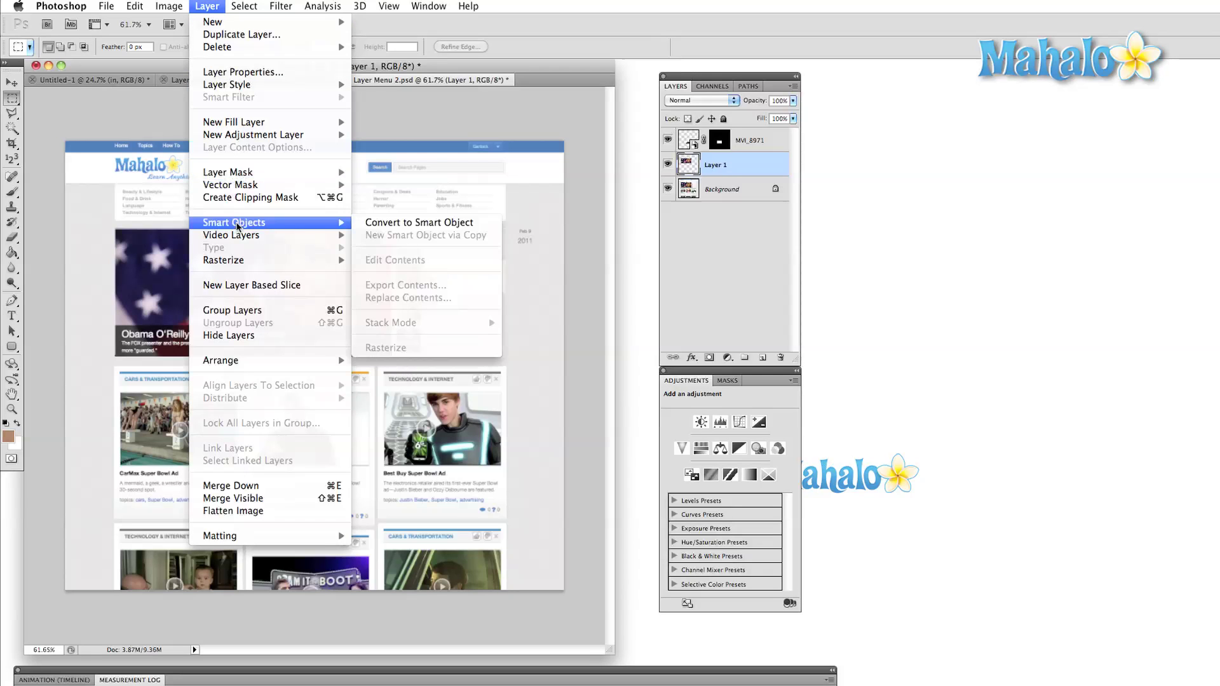
{"action": "left_click", "coordinate": [373, 226]}
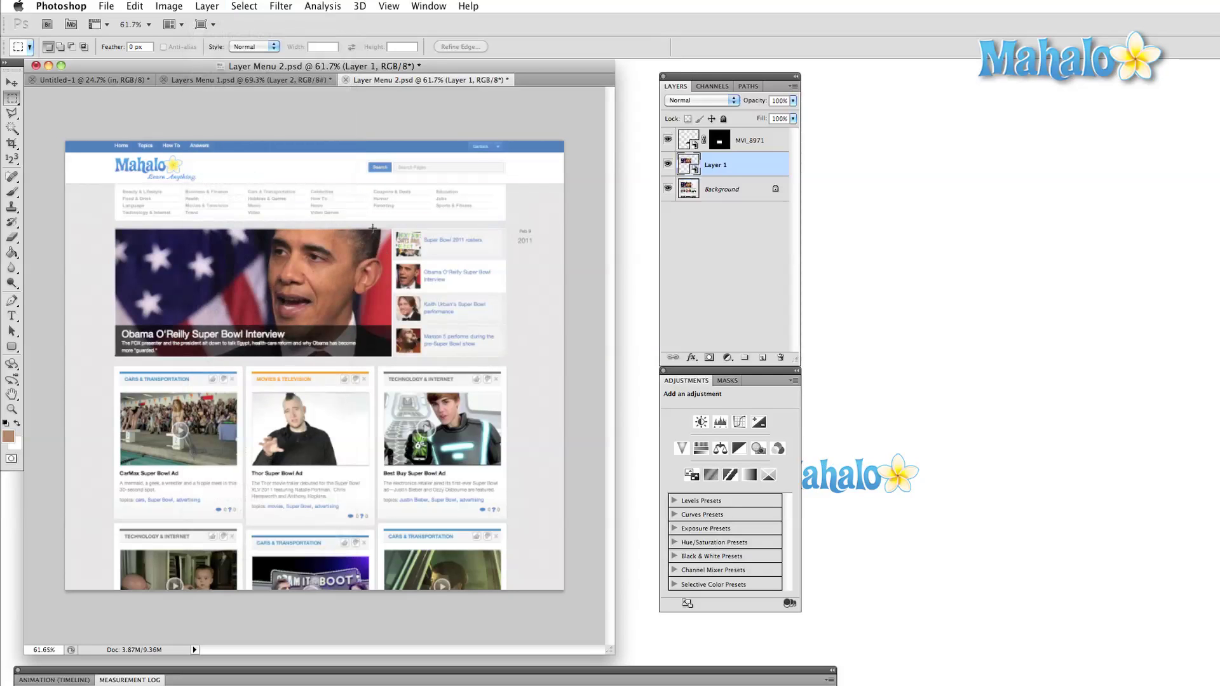
Warp the banner so its top-right corner curls up like a turning page
{"action": "left_click", "coordinate": [136, 7]}
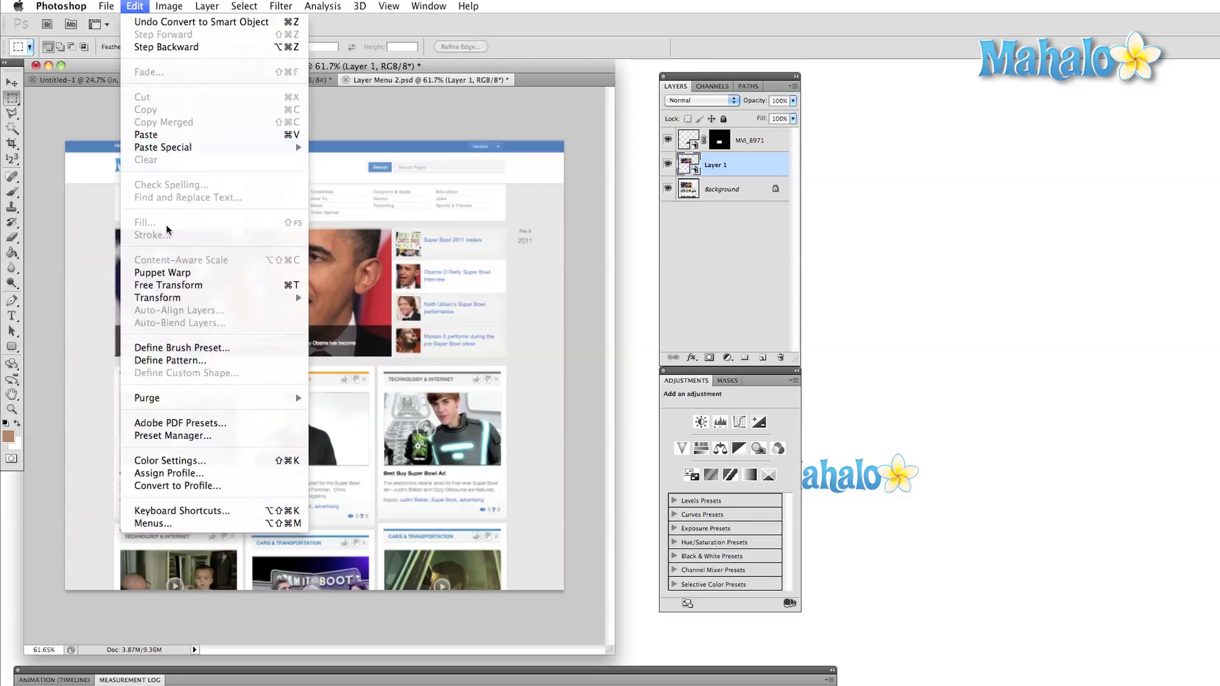
{"action": "left_click", "coordinate": [194, 285]}
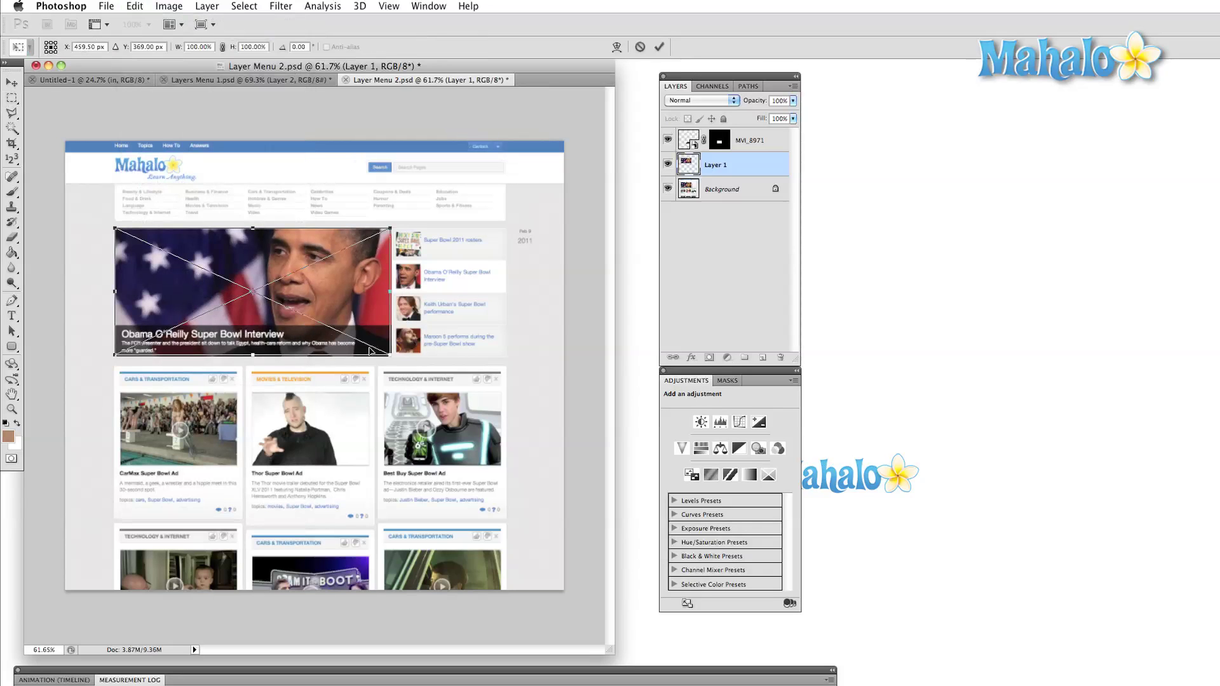
{"action": "right_click", "coordinate": [346, 295]}
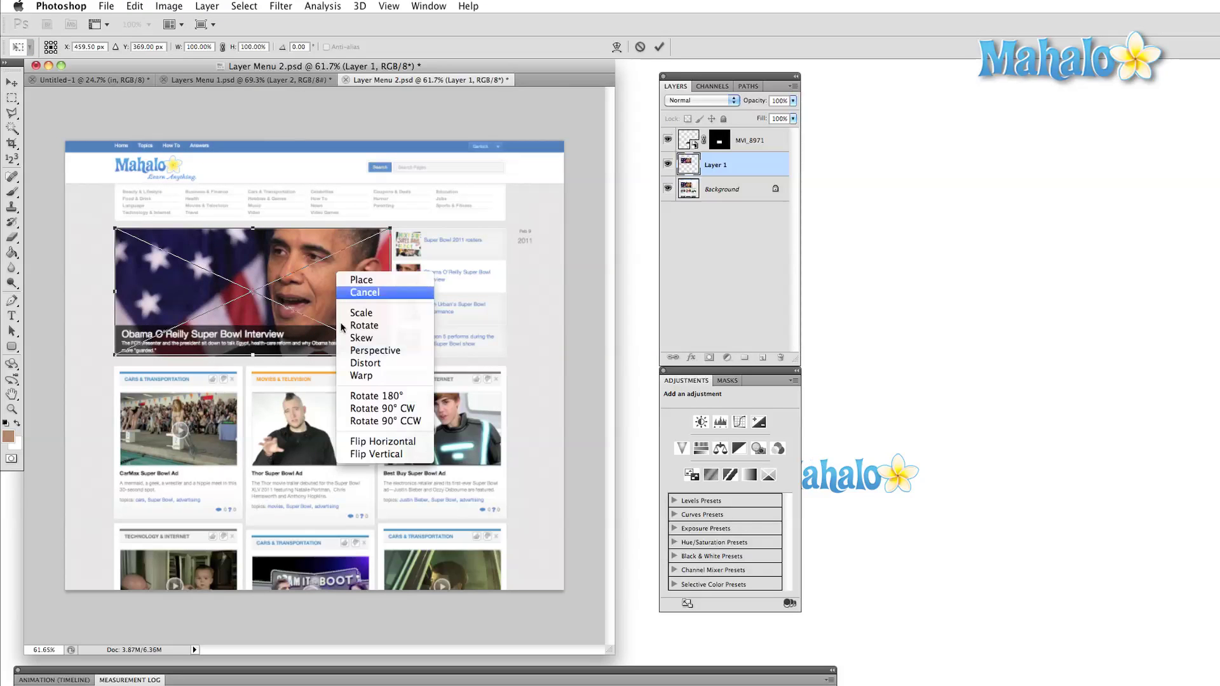
{"action": "left_click", "coordinate": [346, 379]}
{"action": "left_click_drag", "start_coordinate": [353, 300], "coordinate": [331, 274]}
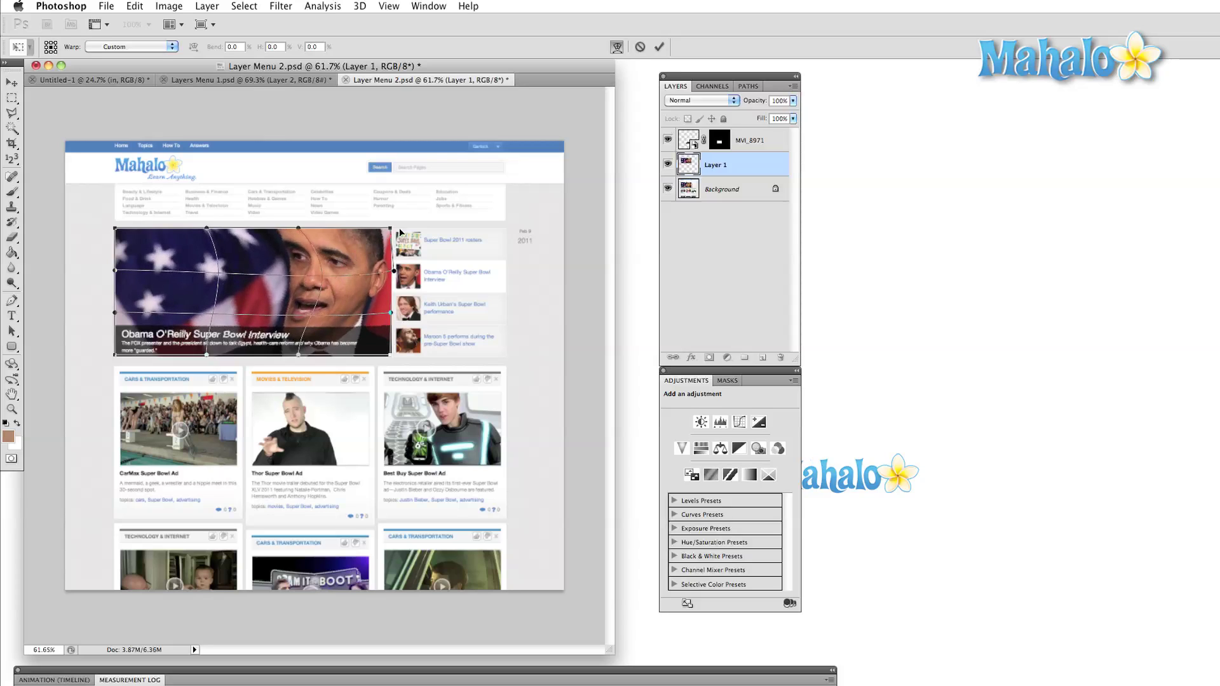
{"action": "left_click_drag", "start_coordinate": [392, 230], "coordinate": [515, 145]}
{"action": "key", "text": "Return"}
Open the smart object's contents and retouch the flag with the Spot Healing Brush
{"action": "double_click", "coordinate": [694, 168]}
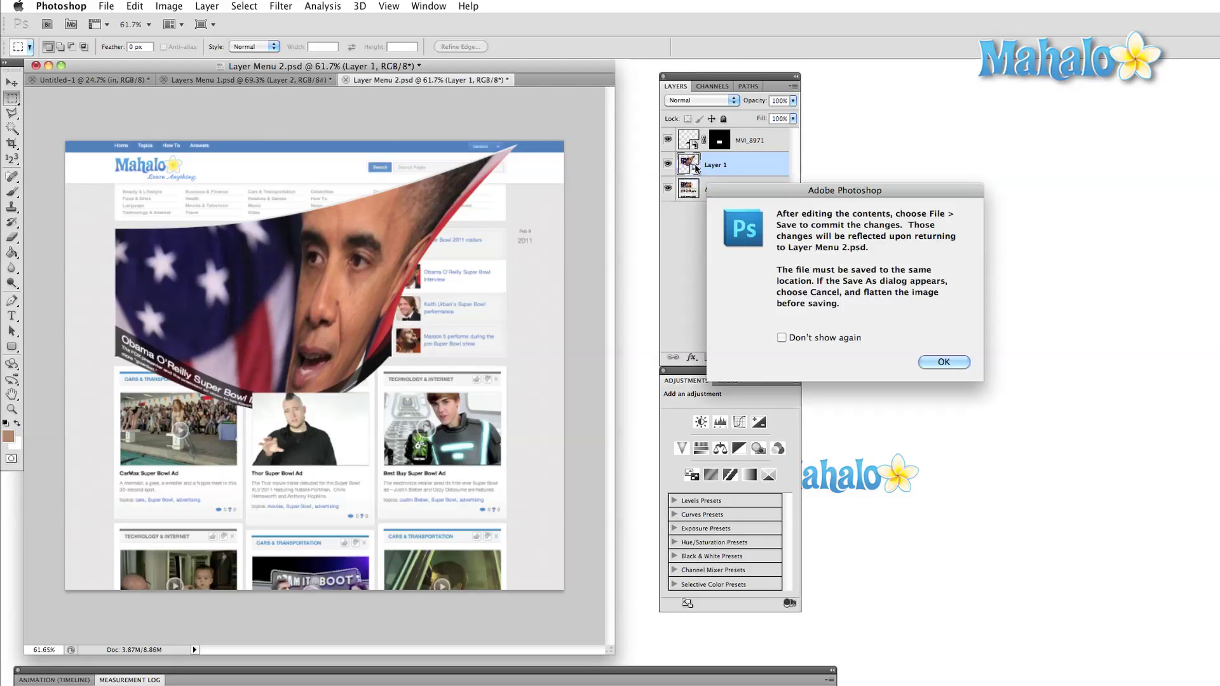
{"action": "left_click", "coordinate": [943, 361]}
{"action": "key", "text": "j"}
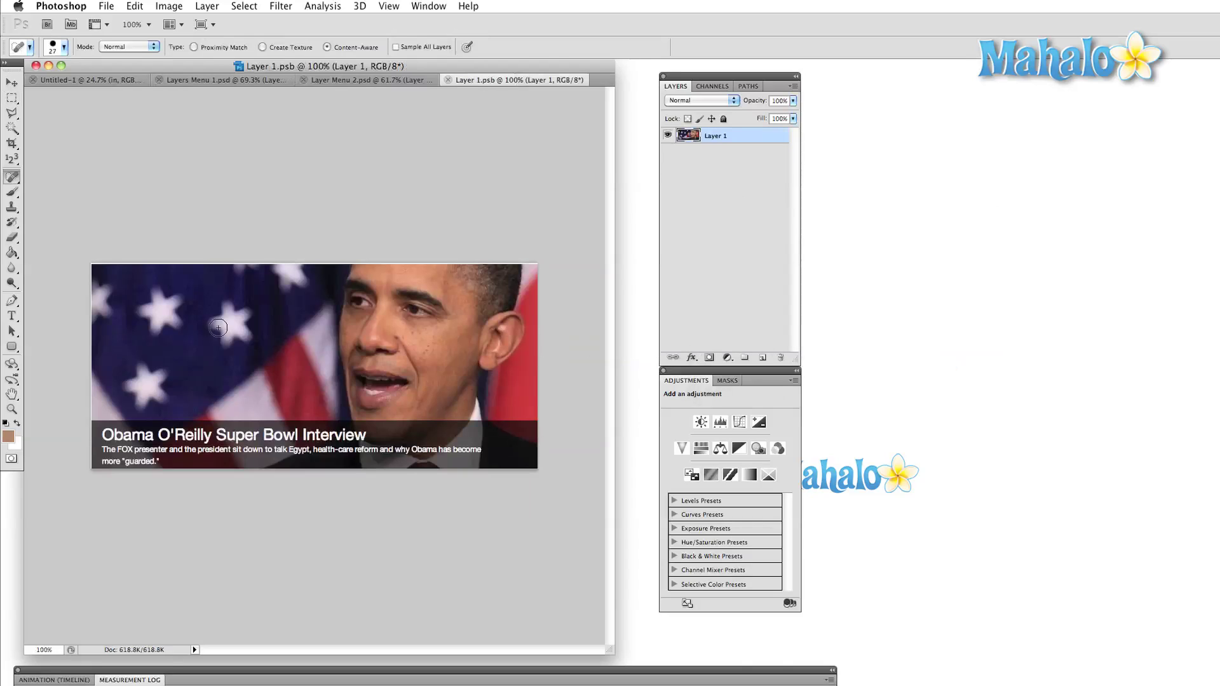
{"action": "mouse_move", "coordinate": [216, 330]}
{"action": "left_mouse_down"}
{"action": "mouse_move", "coordinate": [222, 311]}
{"action": "mouse_move", "coordinate": [232, 343]}
{"action": "mouse_move", "coordinate": [245, 301]}
{"action": "mouse_move", "coordinate": [225, 362]}
{"action": "left_mouse_up"}
{"action": "left_click_drag", "start_coordinate": [199, 283], "coordinate": [230, 350]}
Save the edited Layer 1.psb contents and close it to return to Layer Menu 2.psd
{"action": "left_click", "coordinate": [106, 6]}
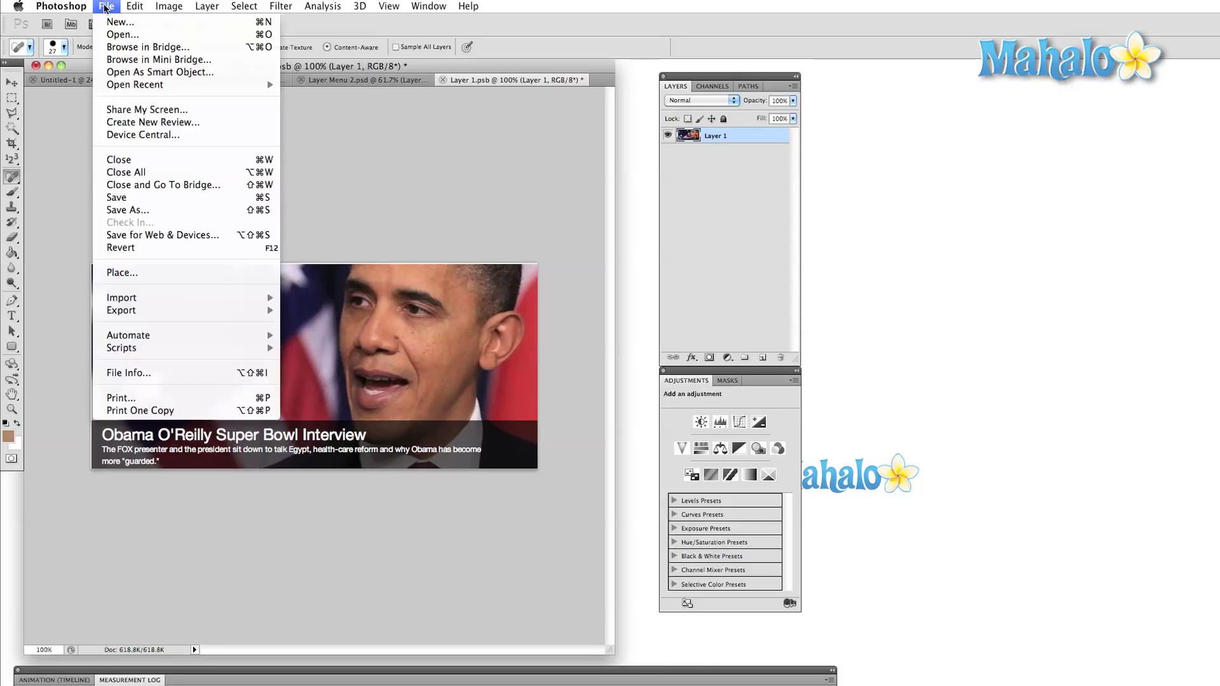
{"action": "left_click", "coordinate": [150, 197]}
{"action": "key", "text": "super+w"}
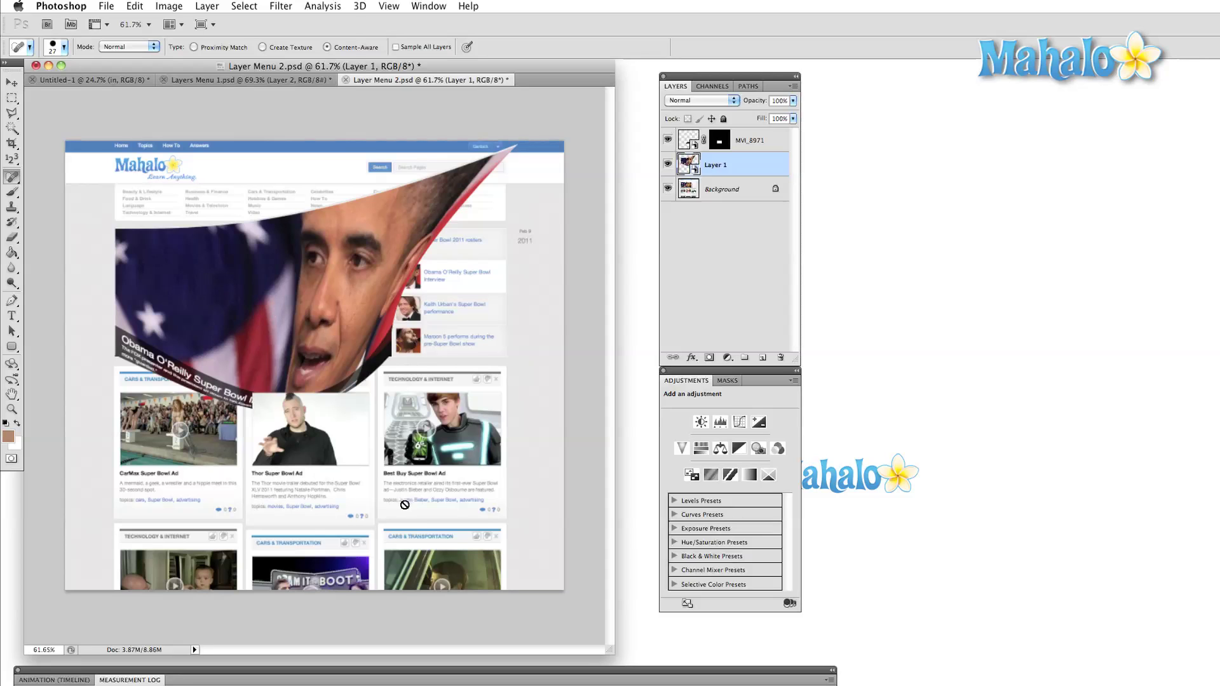
Start Layer > Video Layers > New Video Layer from File, then cancel it
{"action": "left_click", "coordinate": [215, 6]}
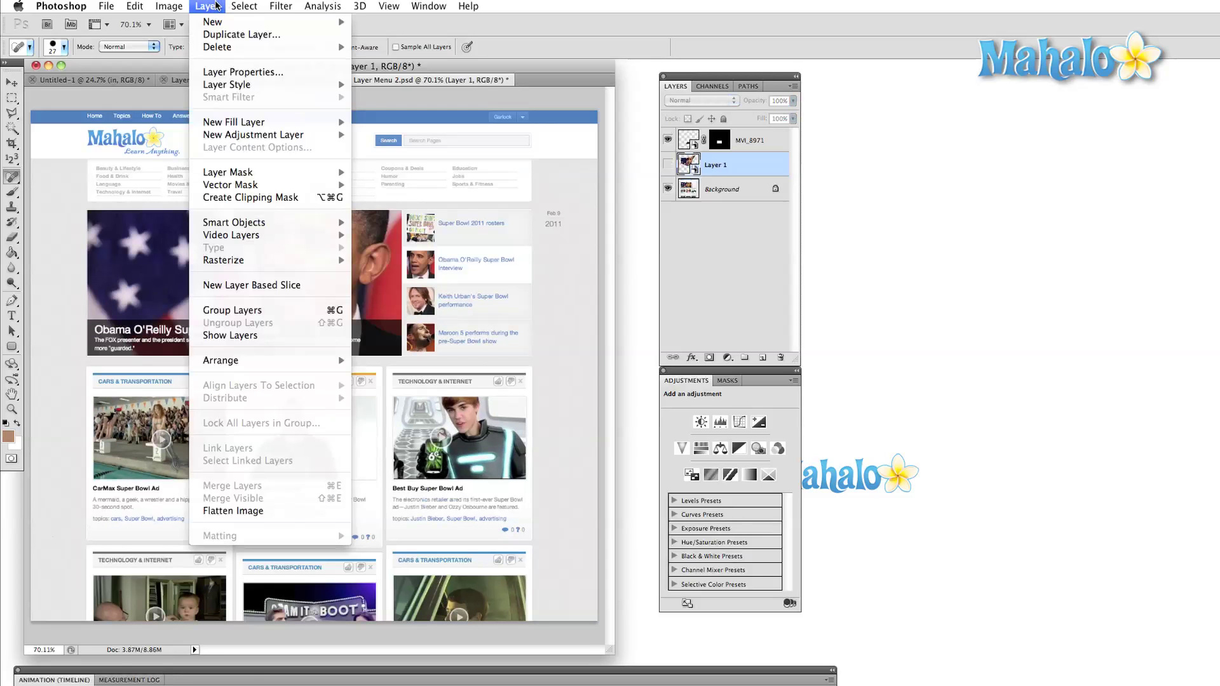
{"action": "mouse_move", "coordinate": [263, 239]}
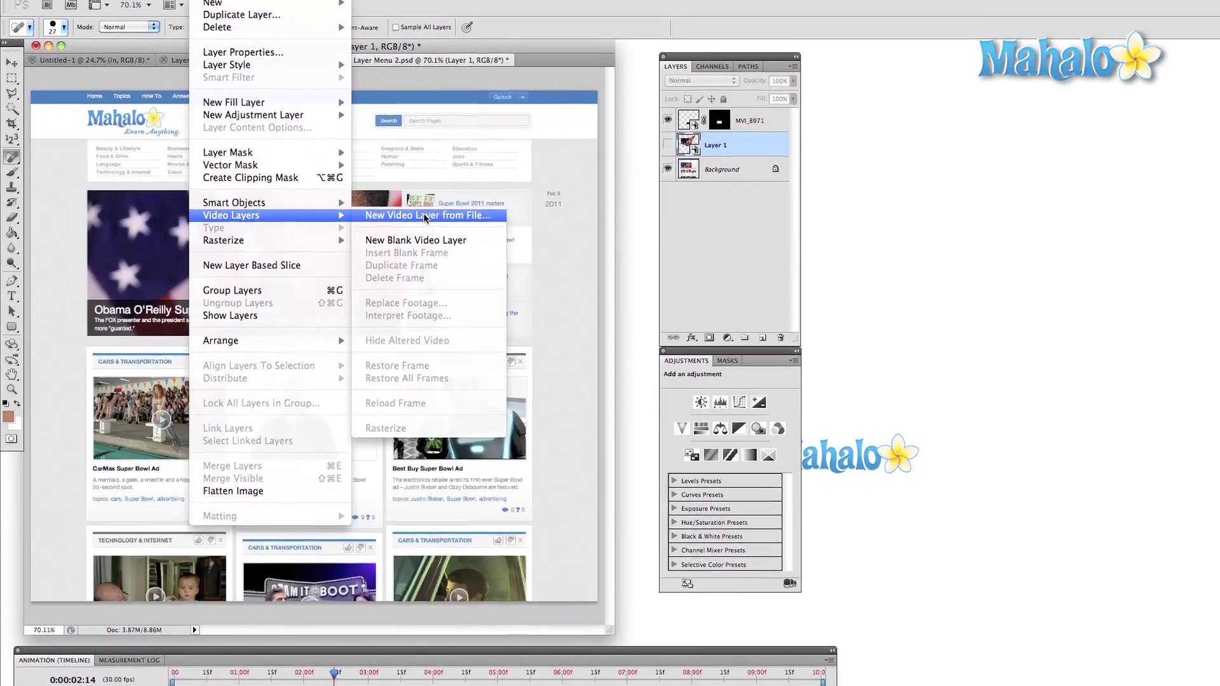
{"action": "left_click", "coordinate": [424, 231]}
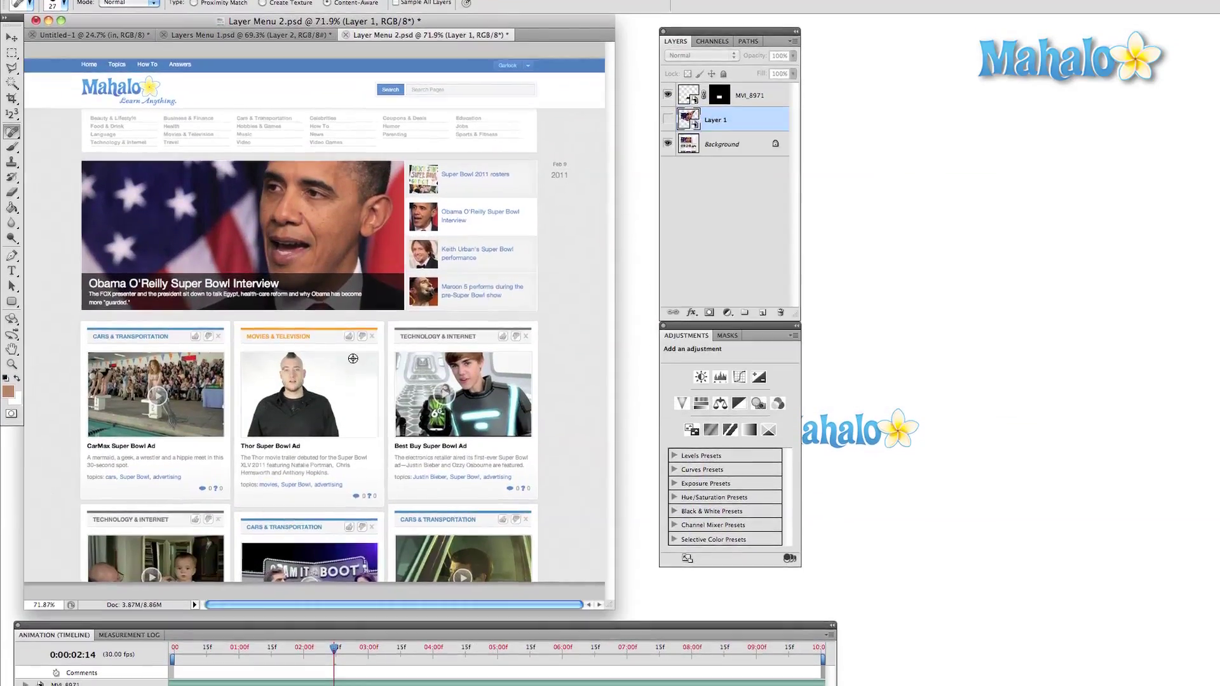
Zoom in and advance the video timeline playhead to about 9 seconds
{"action": "scroll", "coordinate": [353, 358], "scroll_direction": "up", "scroll_amount": 5}
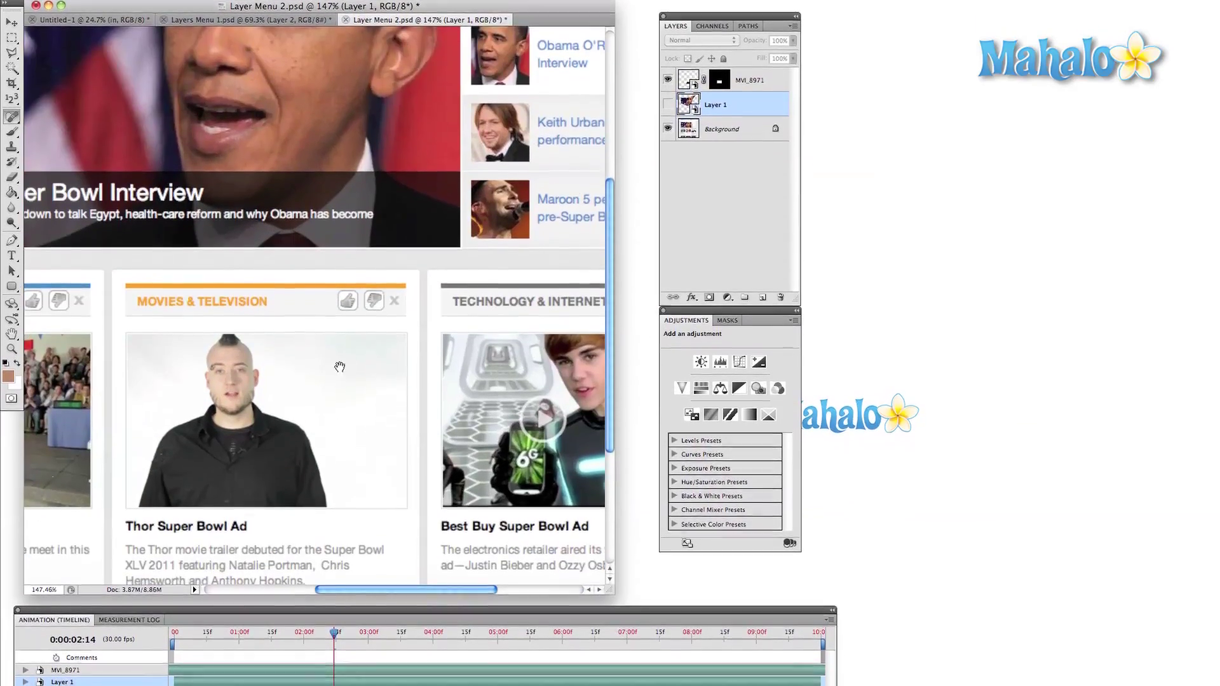
{"action": "left_click_drag", "start_coordinate": [340, 375], "coordinate": [344, 255]}
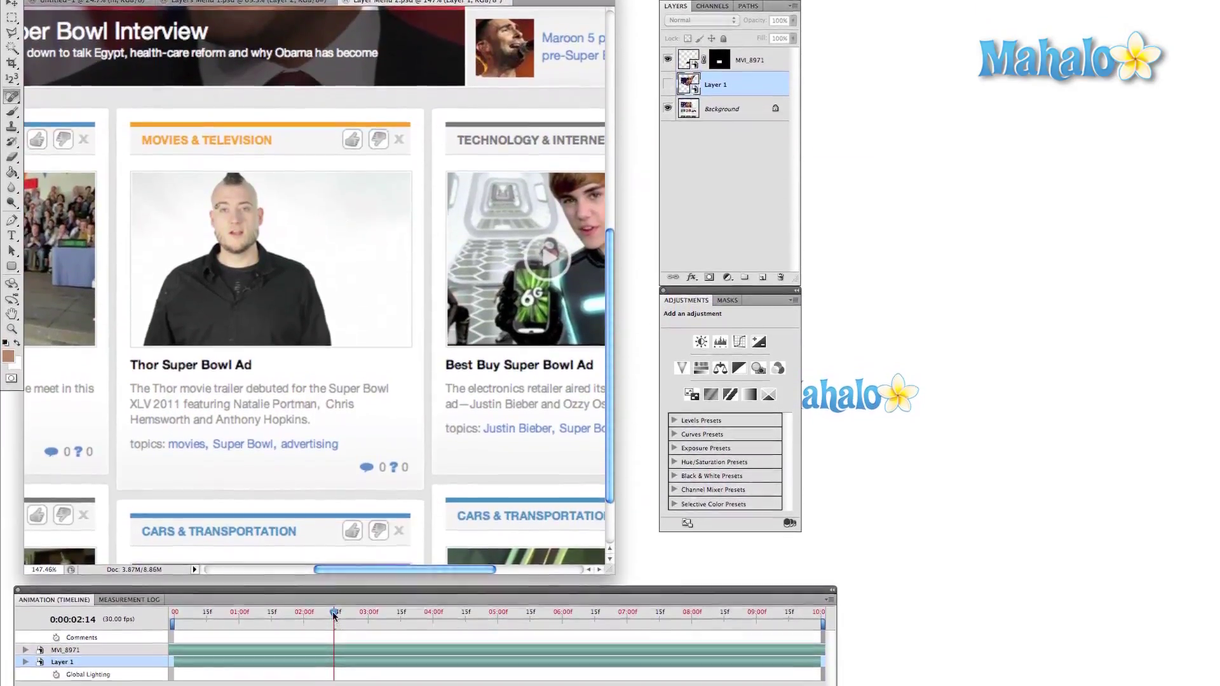
{"action": "left_click_drag", "start_coordinate": [343, 611], "coordinate": [771, 608]}
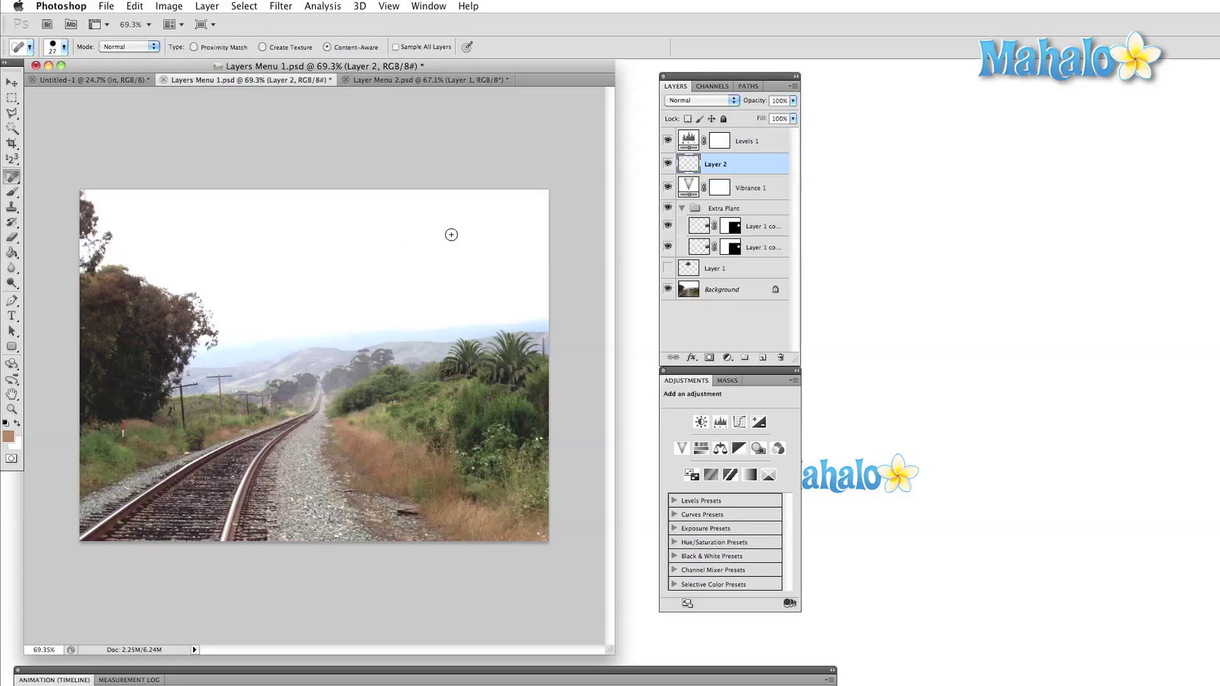
Move Vibrance 1 down to just above Layer 1, comparing the photo with Levels 1 toggled
{"action": "mouse_move", "coordinate": [747, 188]}
{"action": "left_mouse_down"}
{"action": "mouse_move", "coordinate": [742, 126]}
{"action": "mouse_move", "coordinate": [748, 183]}
{"action": "left_mouse_up"}
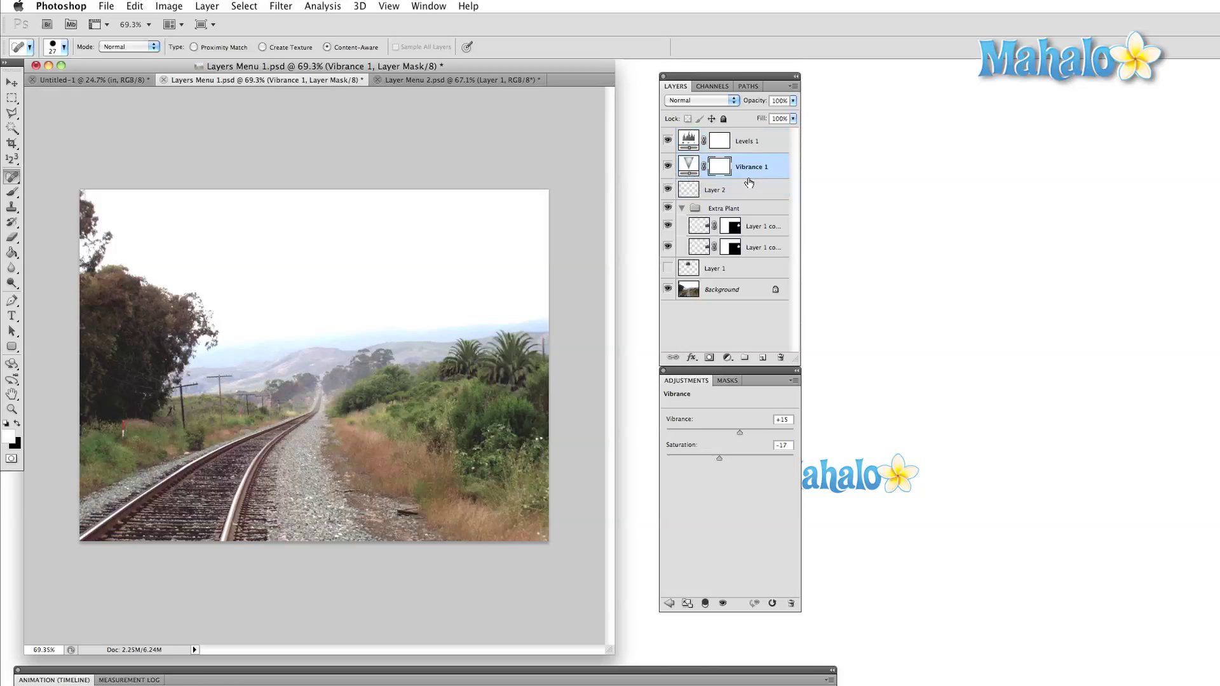
{"action": "left_click", "coordinate": [669, 140]}
{"action": "left_click", "coordinate": [668, 141]}
{"action": "left_click_drag", "start_coordinate": [743, 170], "coordinate": [729, 245]}
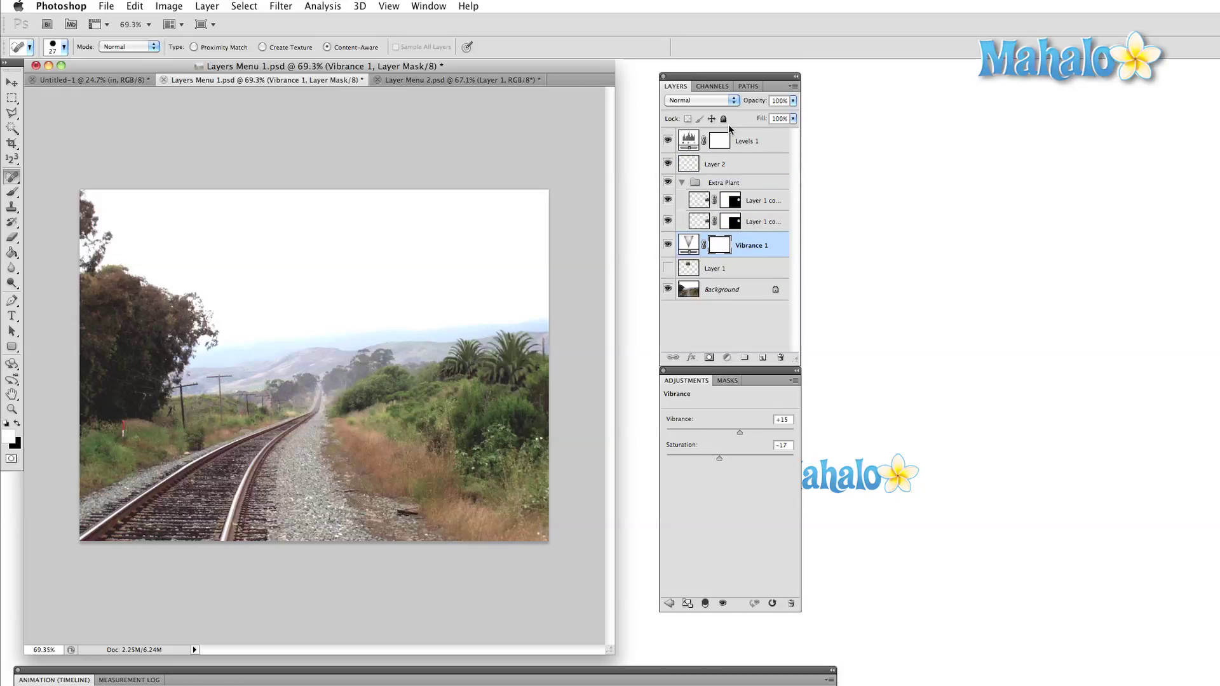
Move Levels 1 into the Extra Plant group, hide one palm copy, and switch to Untitled-1
{"action": "left_click_drag", "start_coordinate": [754, 146], "coordinate": [756, 237]}
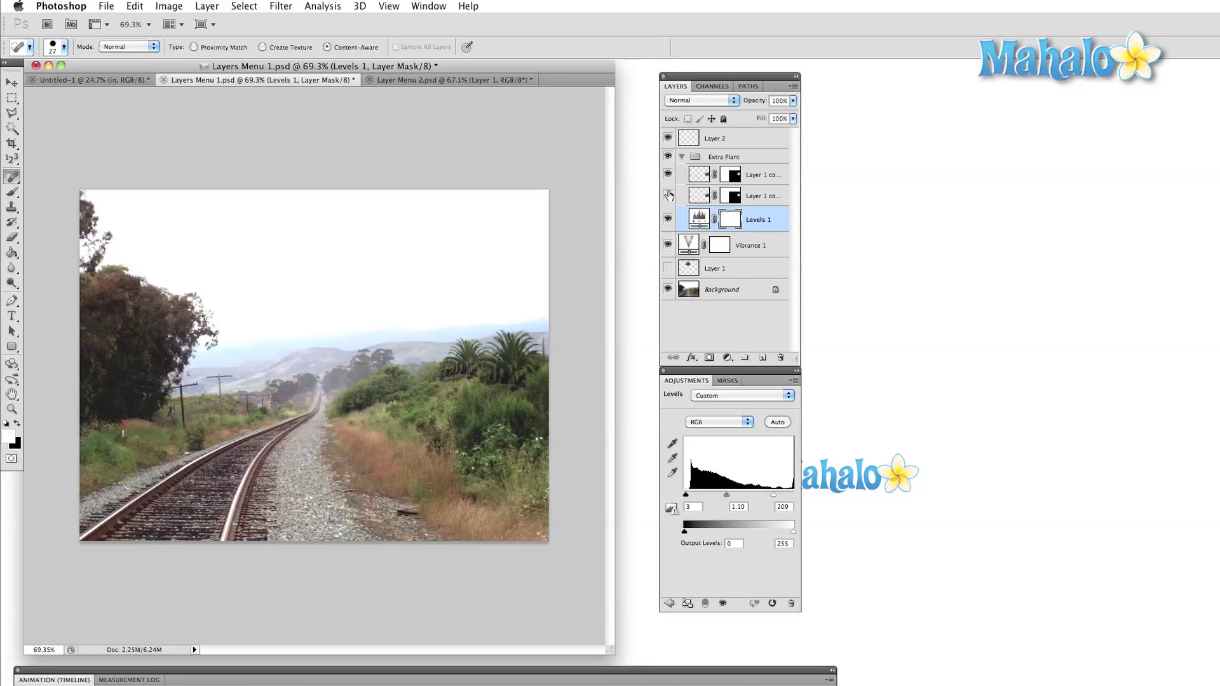
{"action": "left_click", "coordinate": [667, 197]}
{"action": "left_click", "coordinate": [110, 81]}
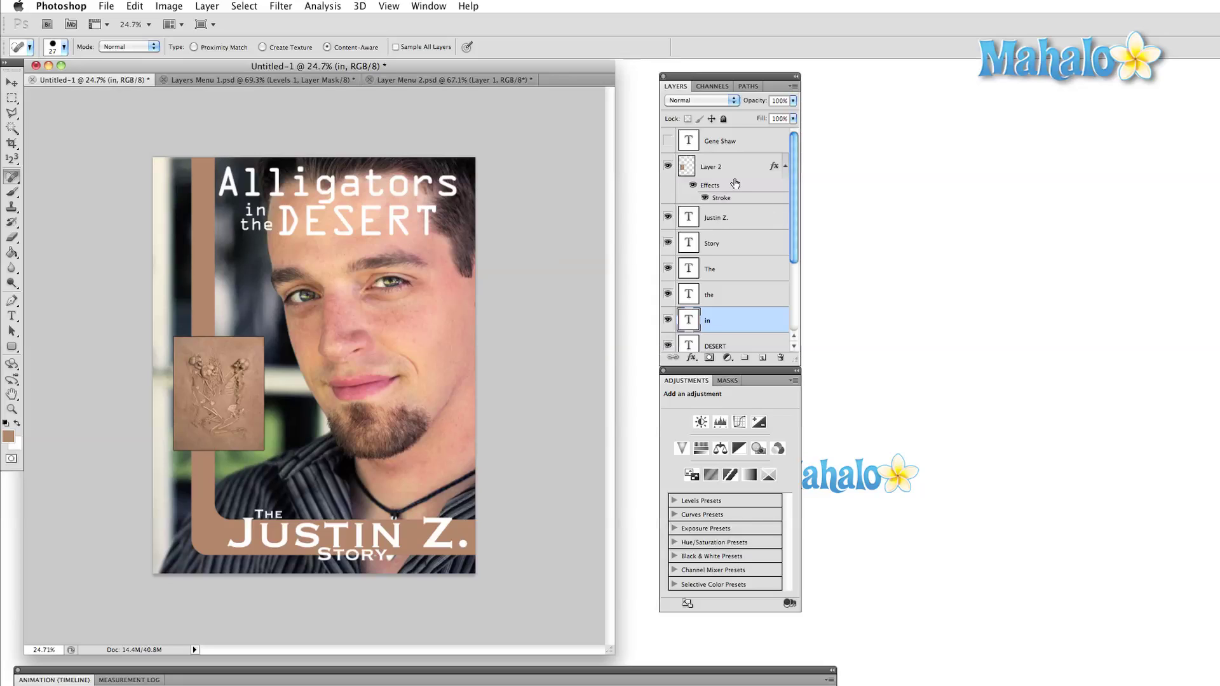
{"action": "left_click", "coordinate": [726, 219], "text": "shift"}
{"action": "scroll", "coordinate": [726, 220], "scroll_direction": "down", "scroll_amount": 4}
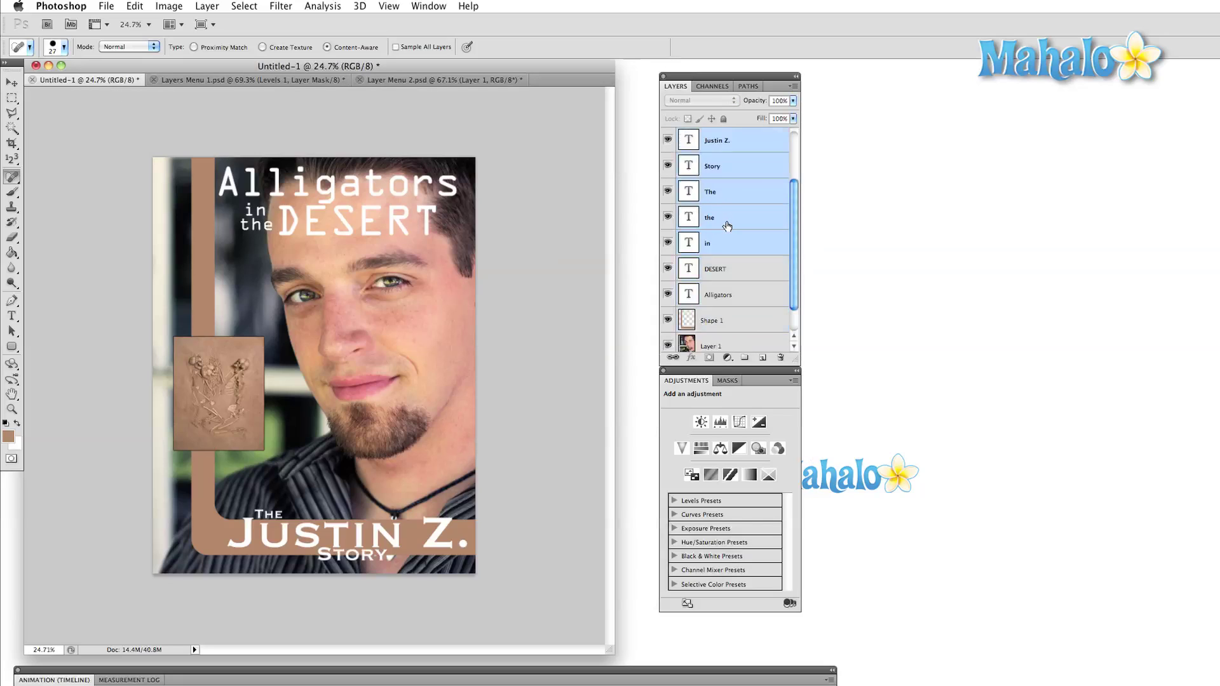
{"action": "left_click", "coordinate": [728, 246], "text": "shift"}
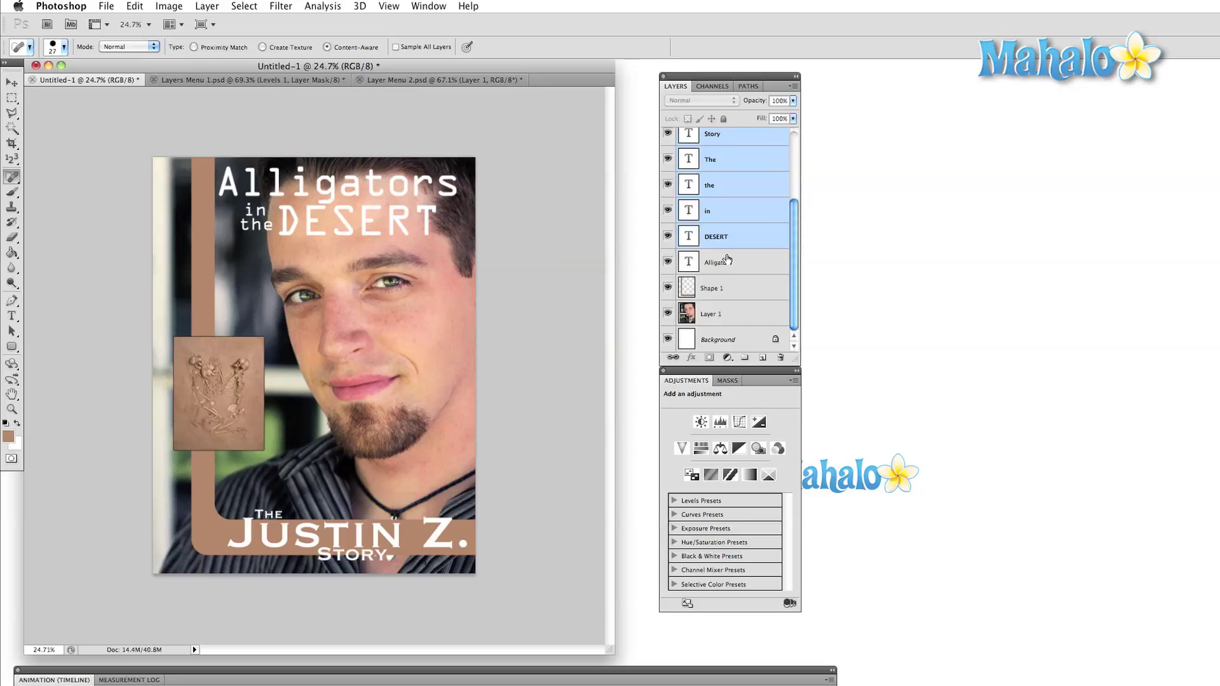
{"action": "left_click", "coordinate": [726, 262], "text": "shift"}
Group the selected text layers as All Tests and move Shape 1 above the group
{"action": "left_click", "coordinate": [210, 6]}
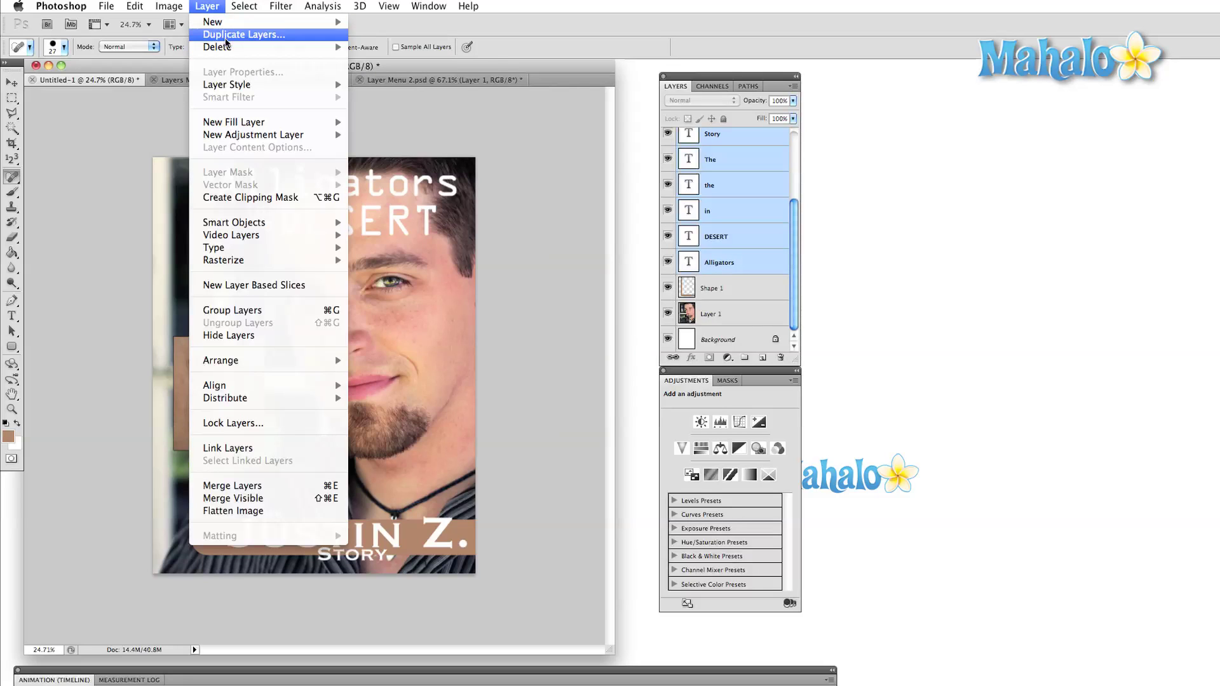
{"action": "mouse_move", "coordinate": [229, 29]}
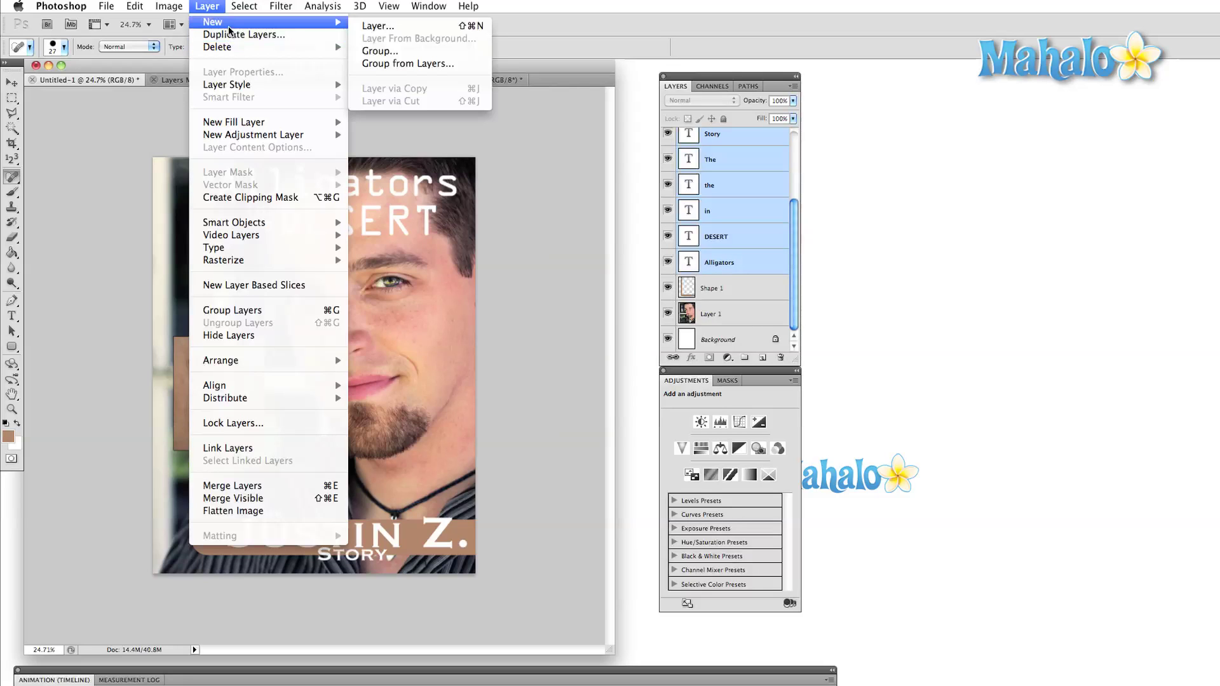
{"action": "left_click", "coordinate": [386, 63]}
{"action": "type", "text": "All Tests"}
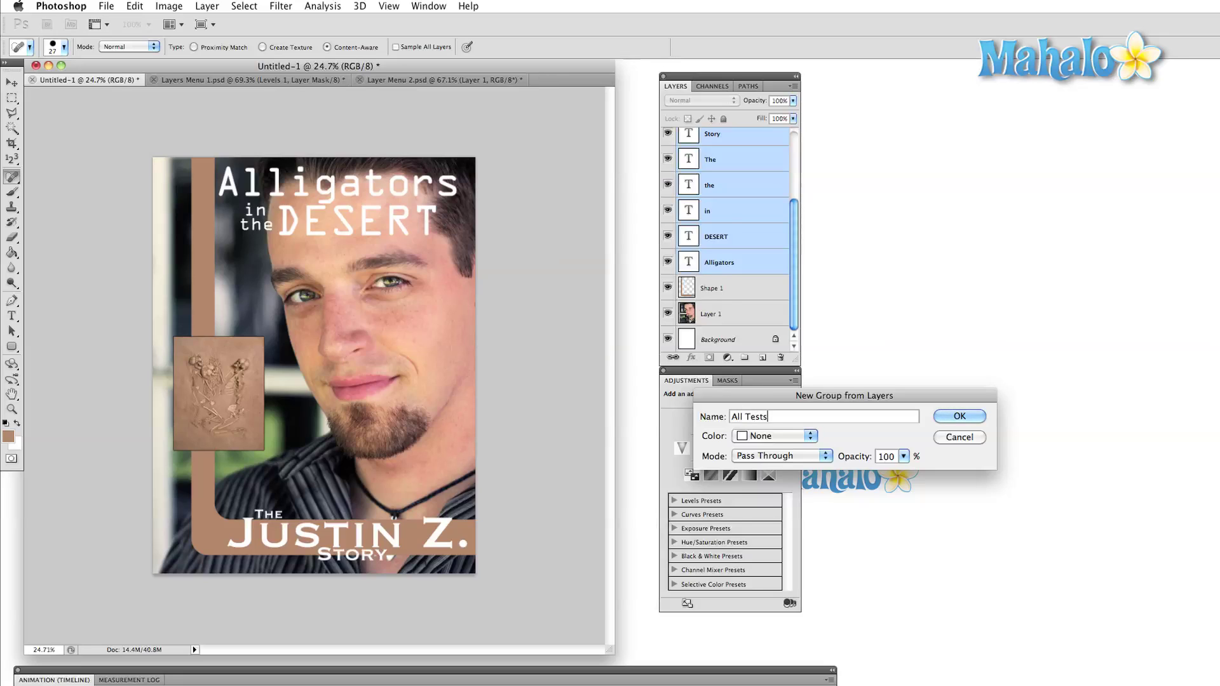
{"action": "key", "text": "Return"}
{"action": "left_click_drag", "start_coordinate": [754, 232], "coordinate": [750, 200]}
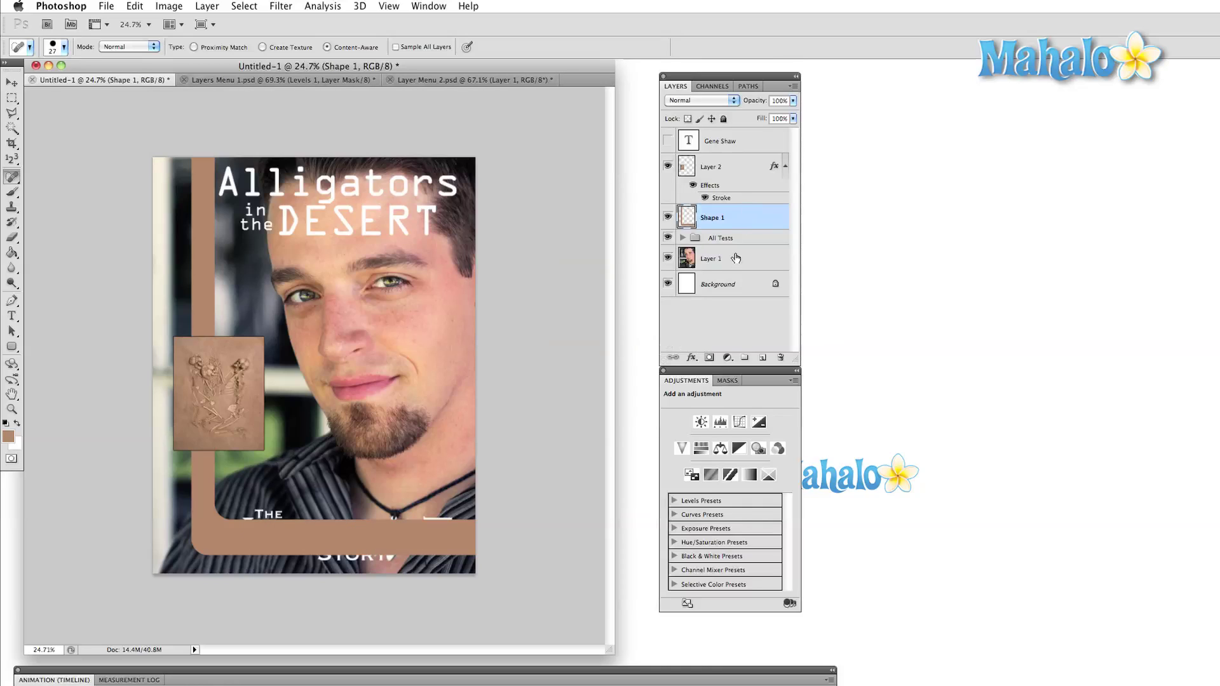
Move Shape 1 back below All Tests and select both All Tests and Shape 1
{"action": "left_click_drag", "start_coordinate": [728, 222], "coordinate": [715, 250]}
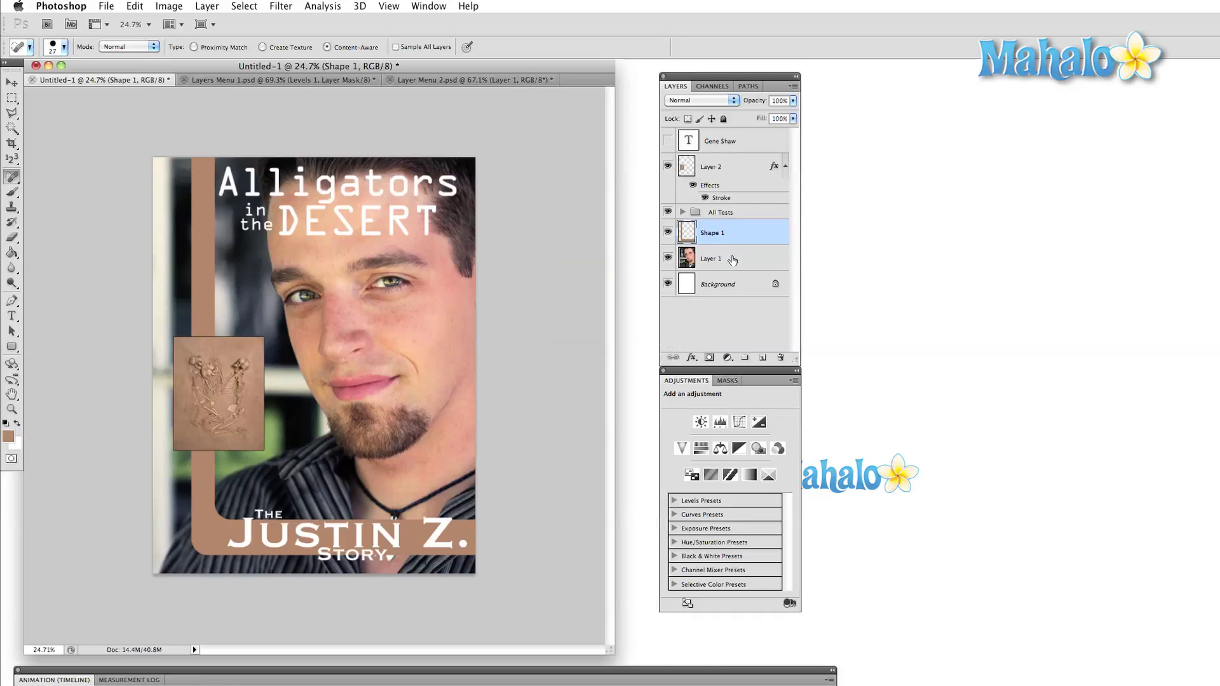
{"action": "left_click", "coordinate": [732, 259], "text": "shift"}
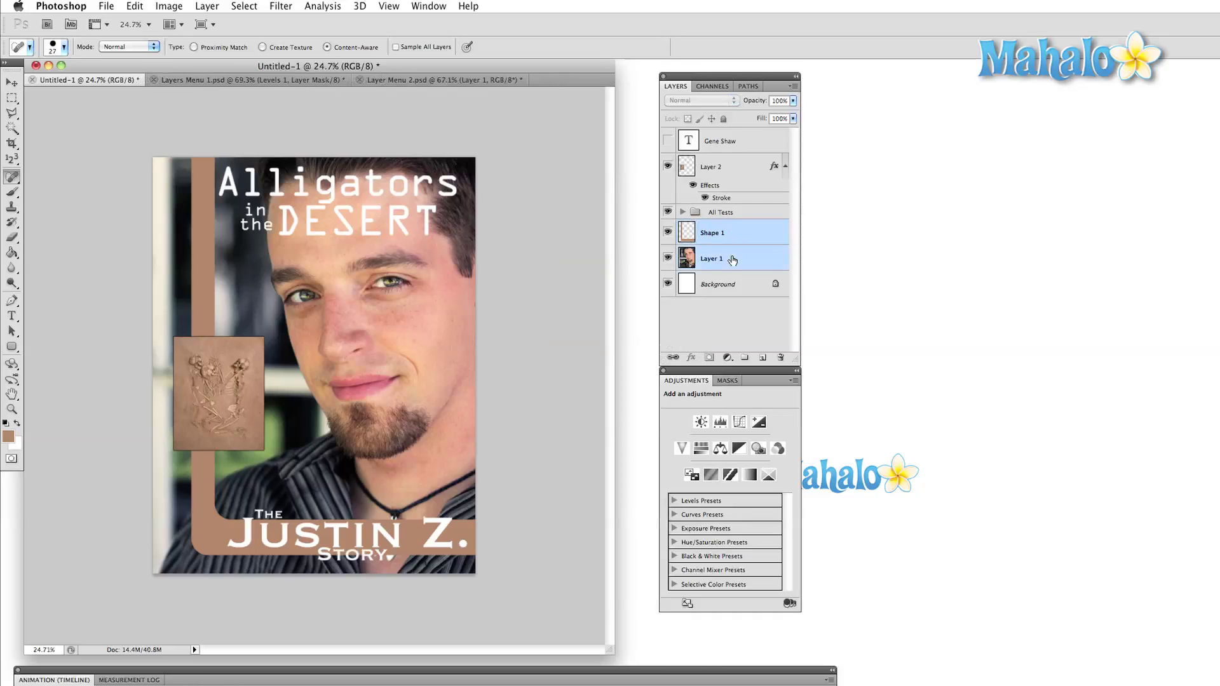
{"action": "left_click", "coordinate": [722, 212]}
{"action": "left_click", "coordinate": [726, 231], "text": "shift"}
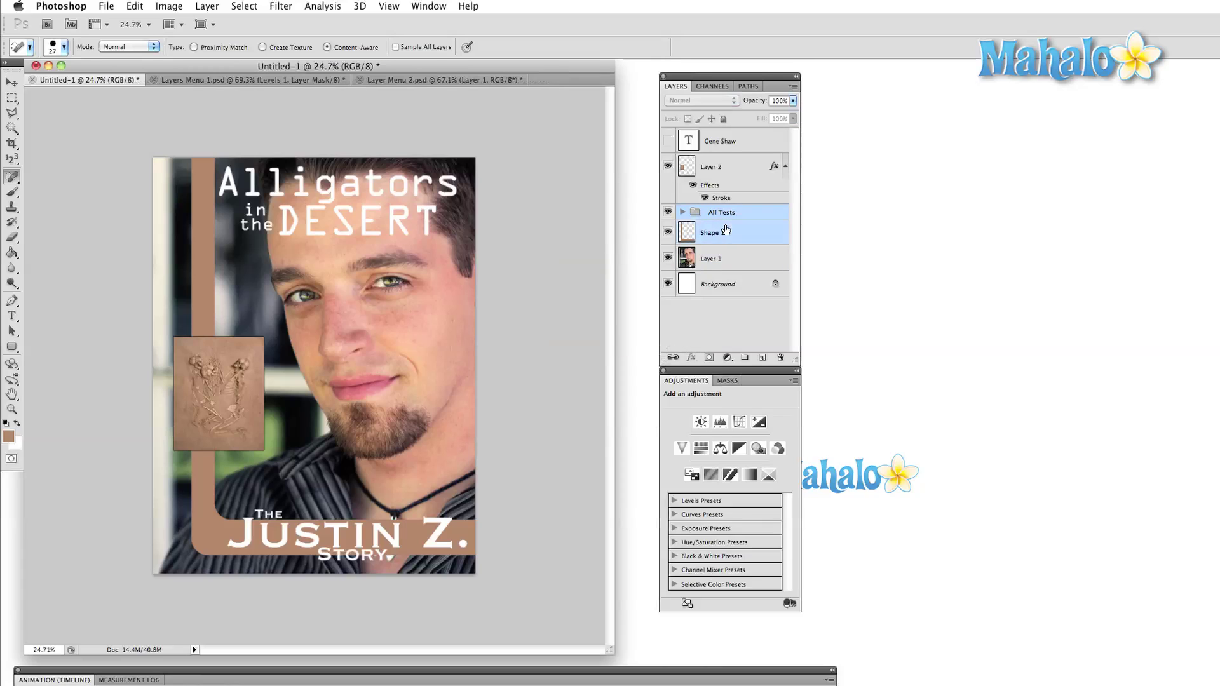
Link All Tests with Shape 1 and move them together up and left
{"action": "left_click", "coordinate": [207, 5]}
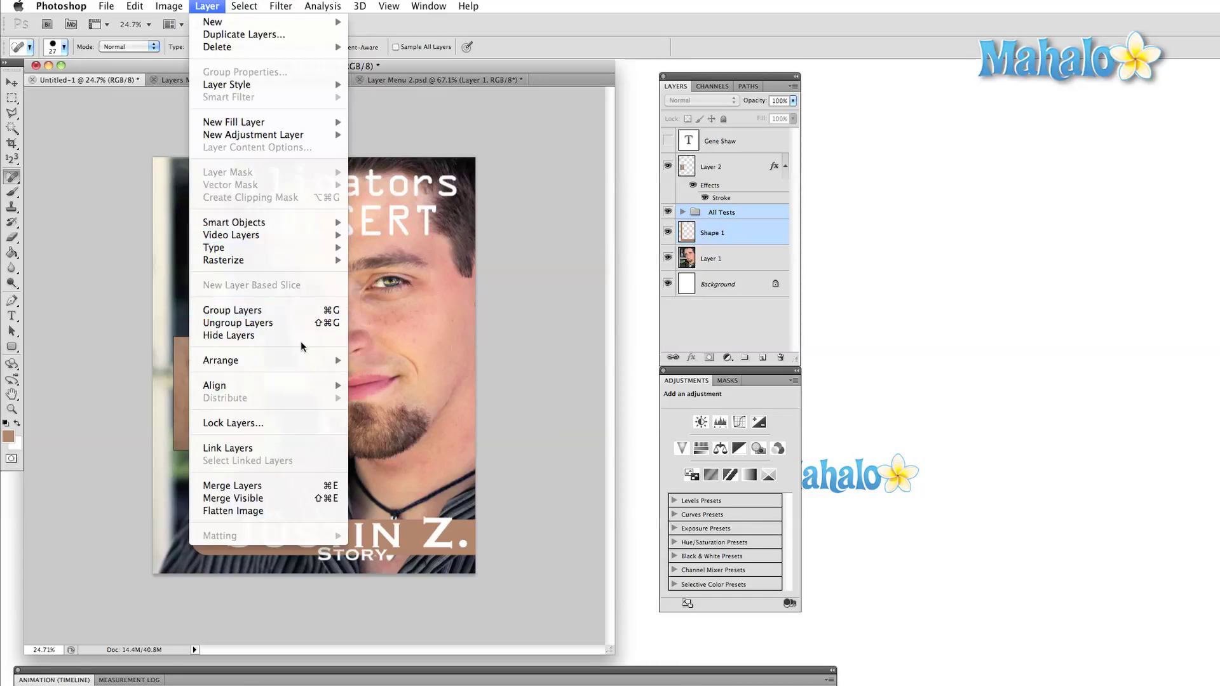
{"action": "left_click", "coordinate": [275, 449]}
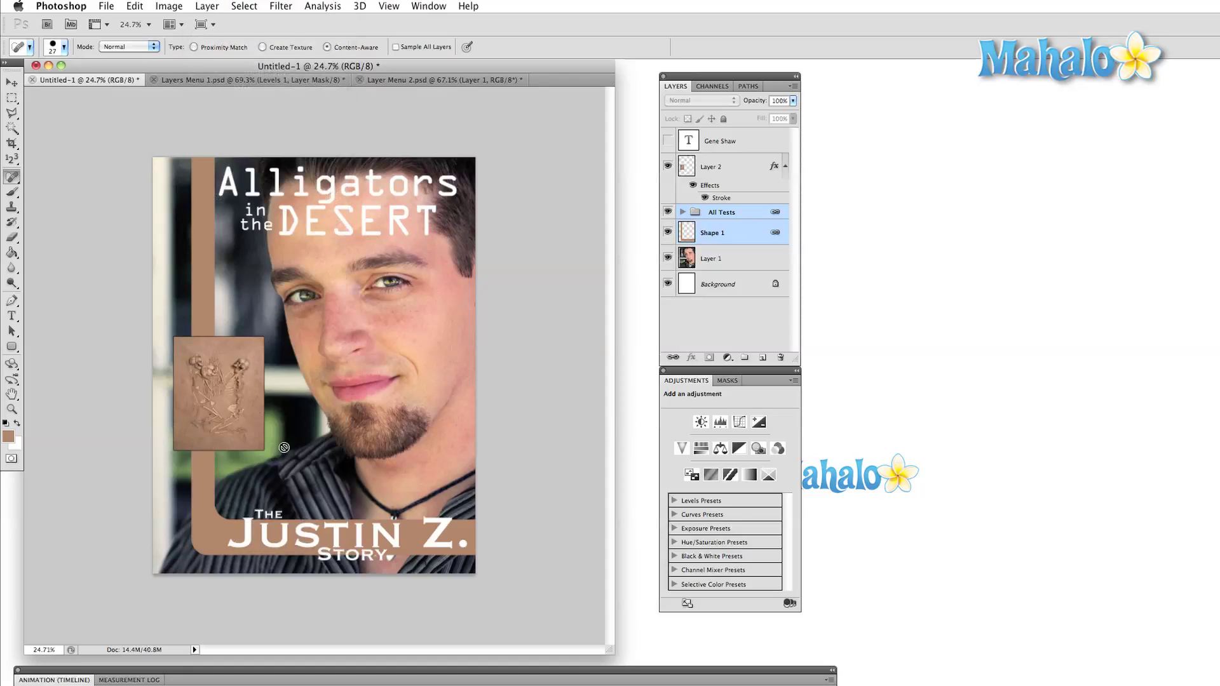
{"action": "key", "text": "v"}
{"action": "left_click_drag", "start_coordinate": [284, 447], "coordinate": [193, 432]}
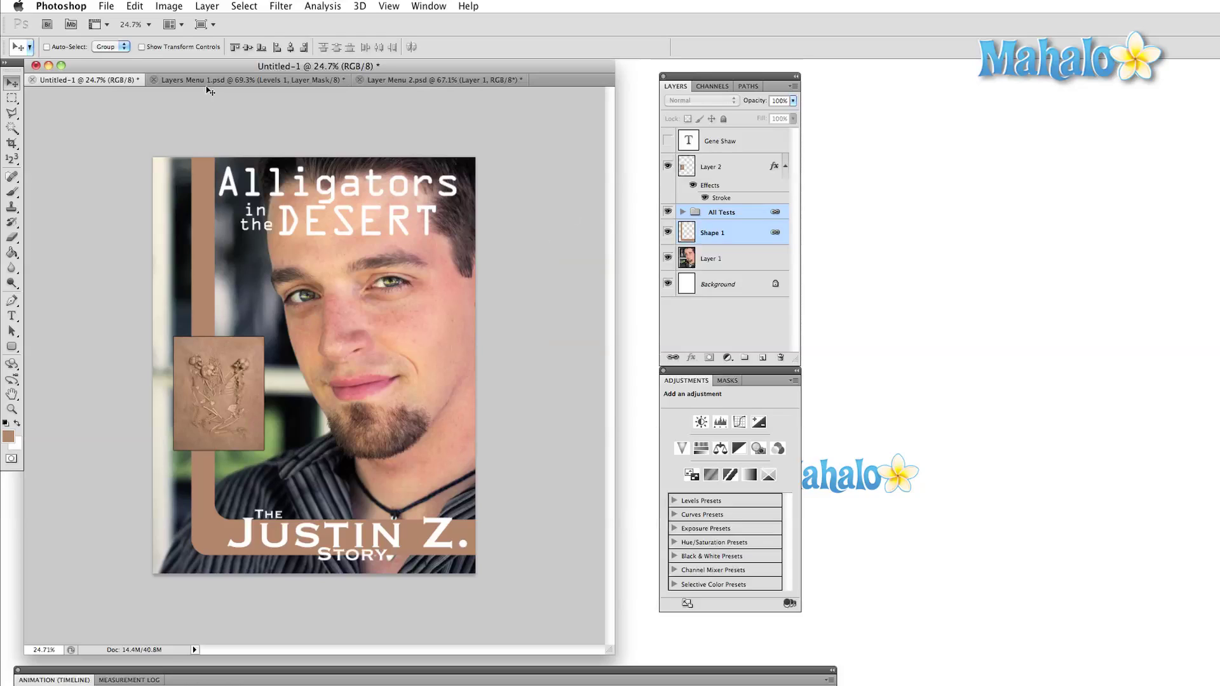
With Layer 1 selected, merge the visible layers, then undo the merge
{"action": "left_click", "coordinate": [208, 6]}
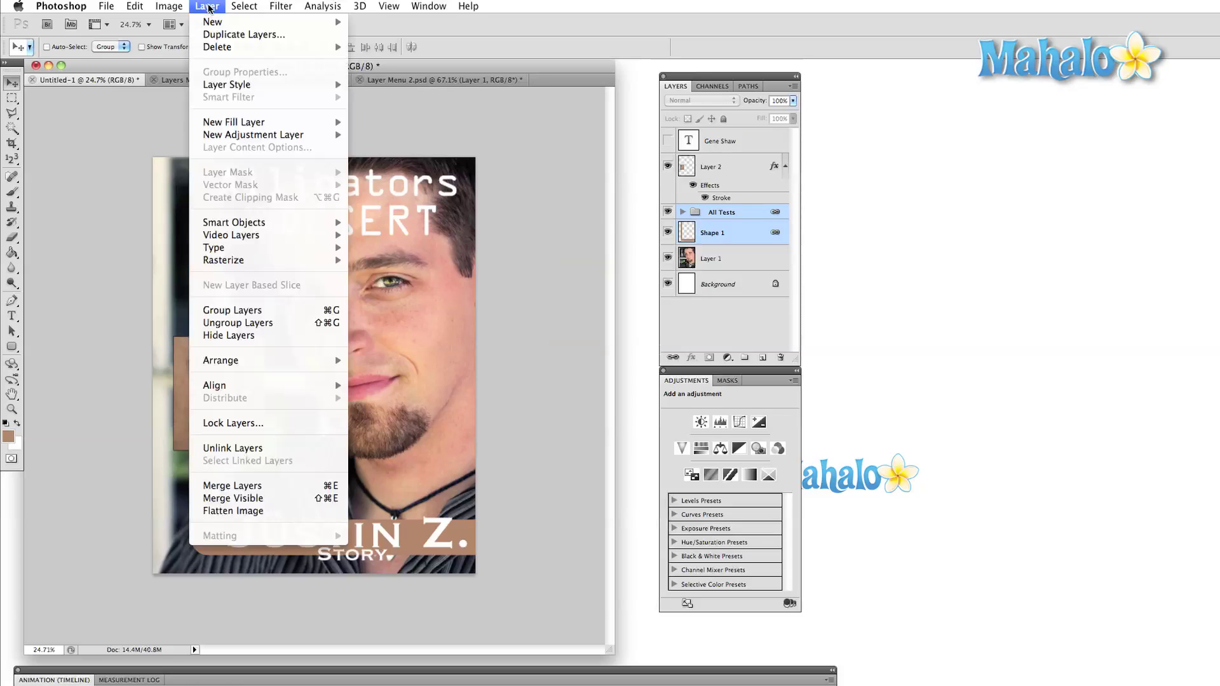
{"action": "left_click", "coordinate": [261, 498]}
{"action": "left_click", "coordinate": [207, 6]}
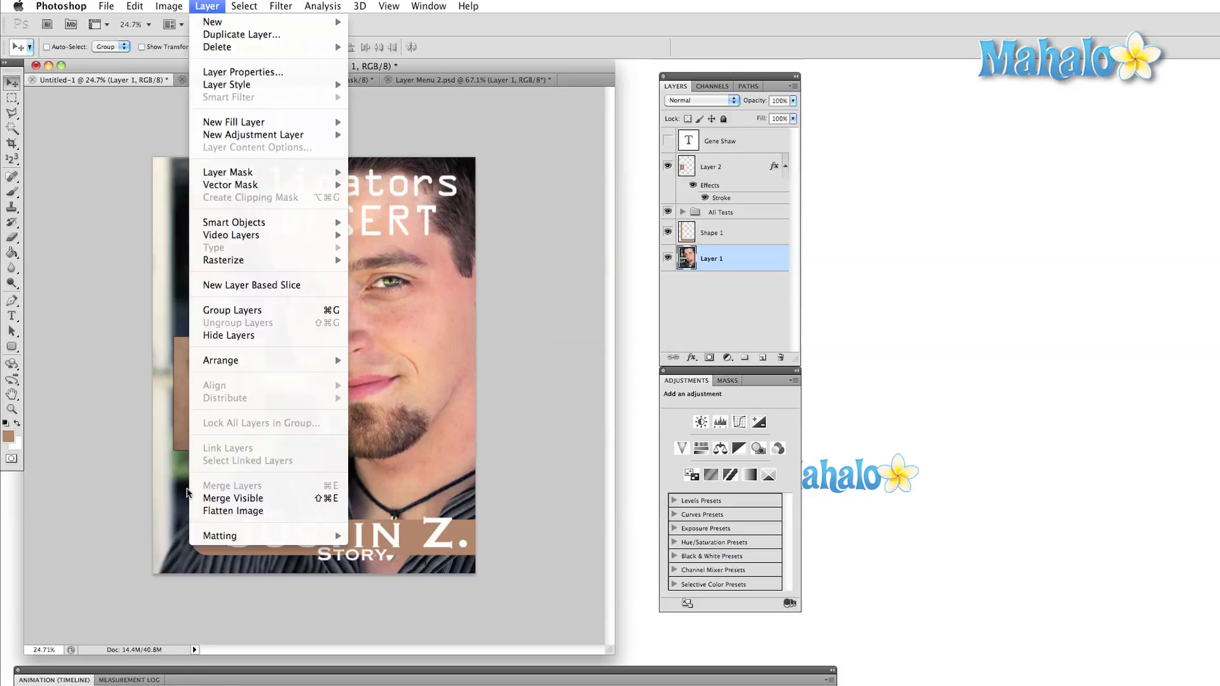
{"action": "left_click", "coordinate": [241, 498]}
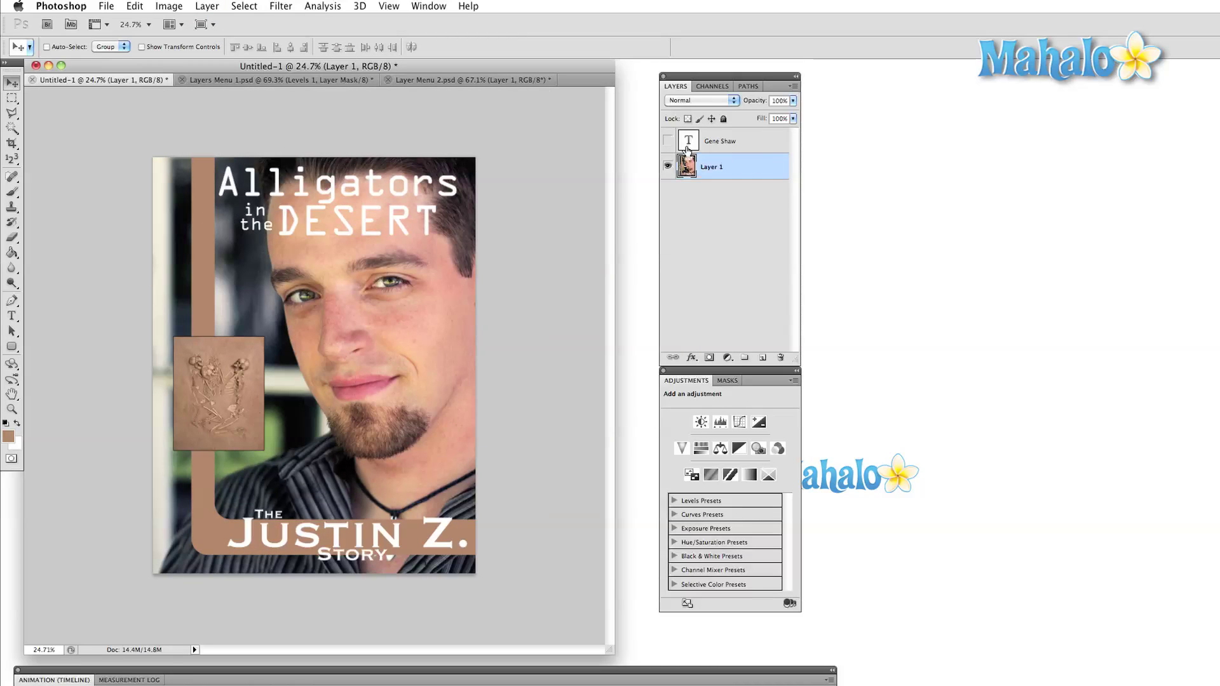
{"action": "key", "text": "super+z"}
Flatten the poster into a single Background layer, discarding hidden layers
{"action": "left_click", "coordinate": [207, 6]}
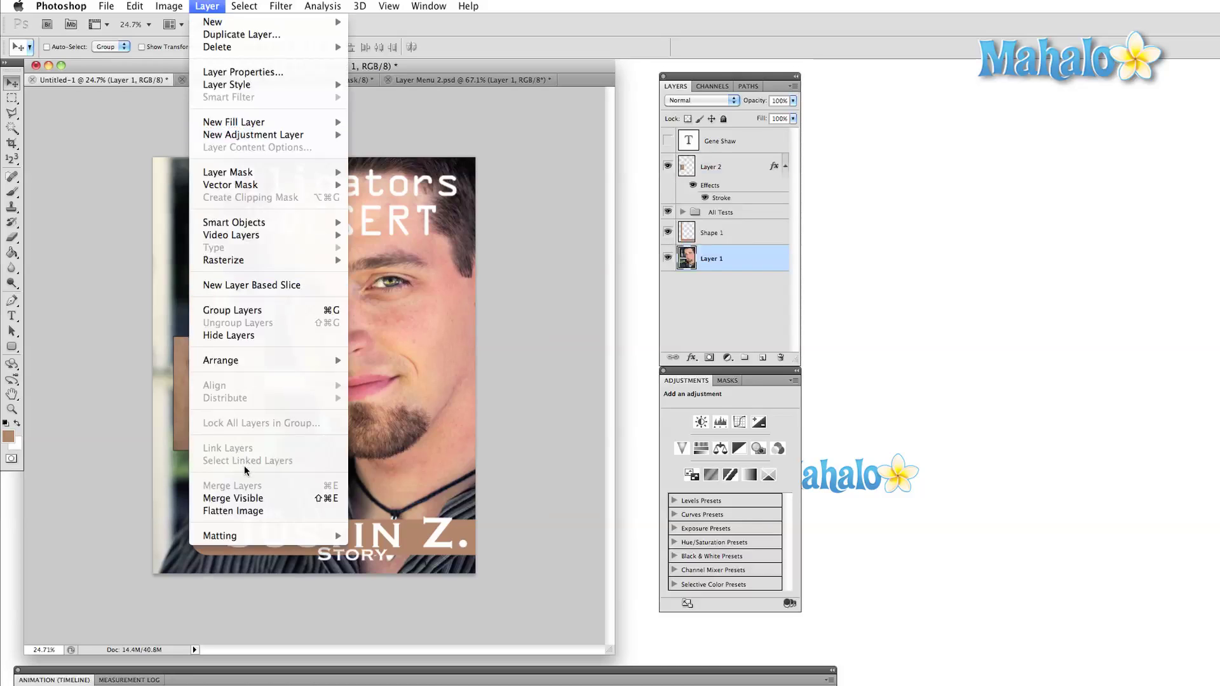
{"action": "left_click", "coordinate": [241, 511]}
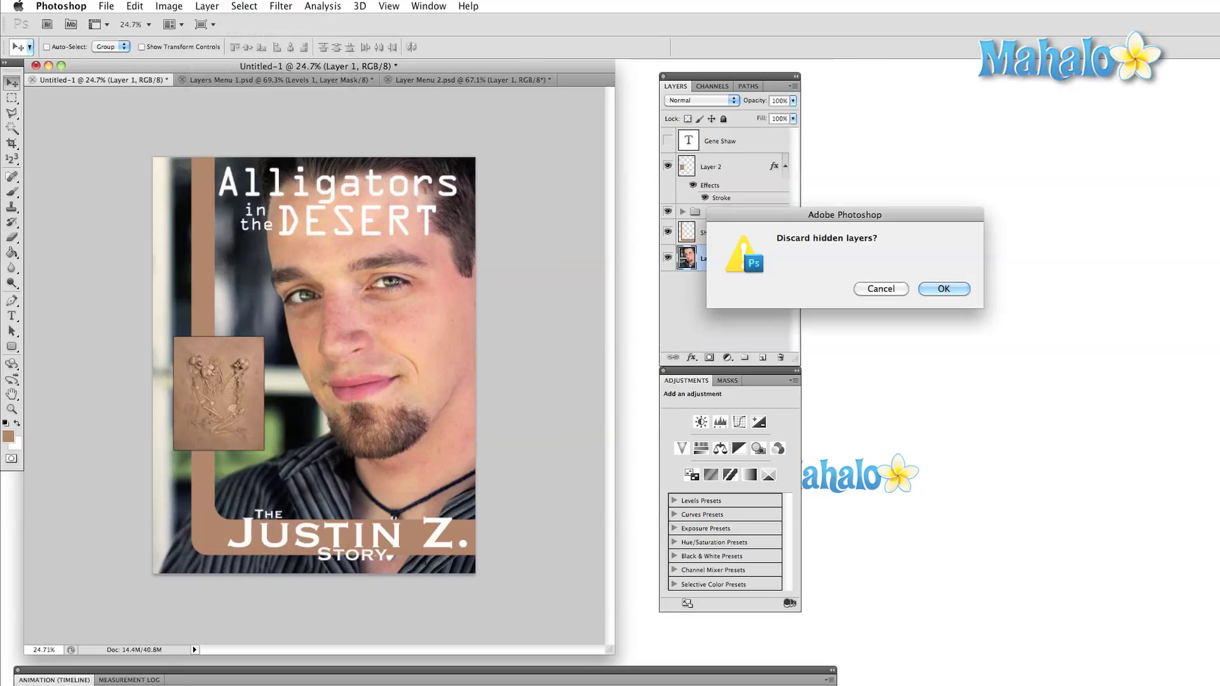
{"action": "left_click", "coordinate": [944, 288]}
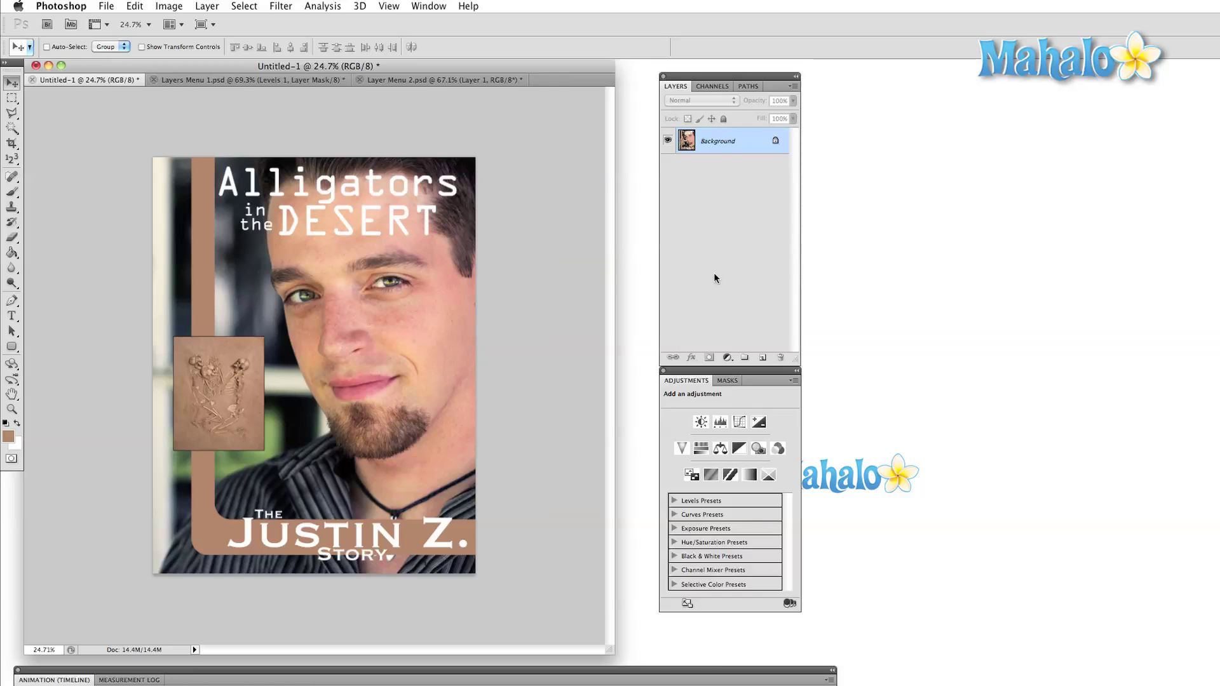
Undo the flatten and mask Layer 1 to reveal only a rectangle around the face
{"action": "key", "text": "super+z"}
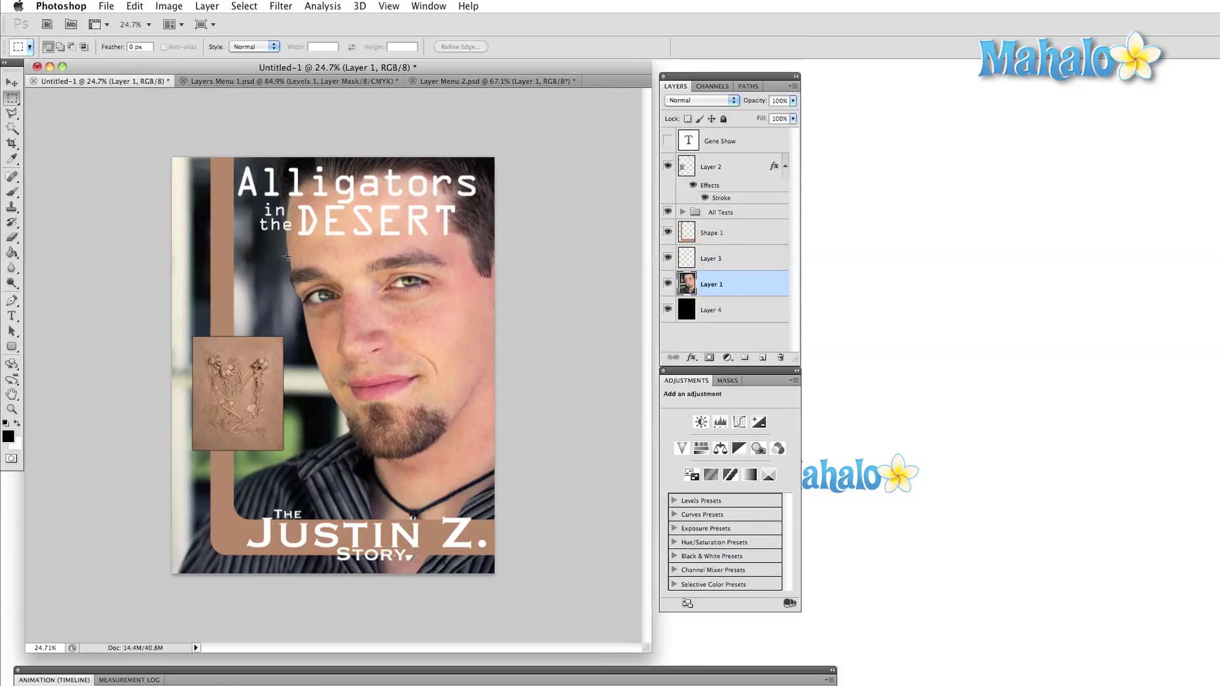
{"action": "left_click_drag", "start_coordinate": [446, 476], "coordinate": [457, 493]}
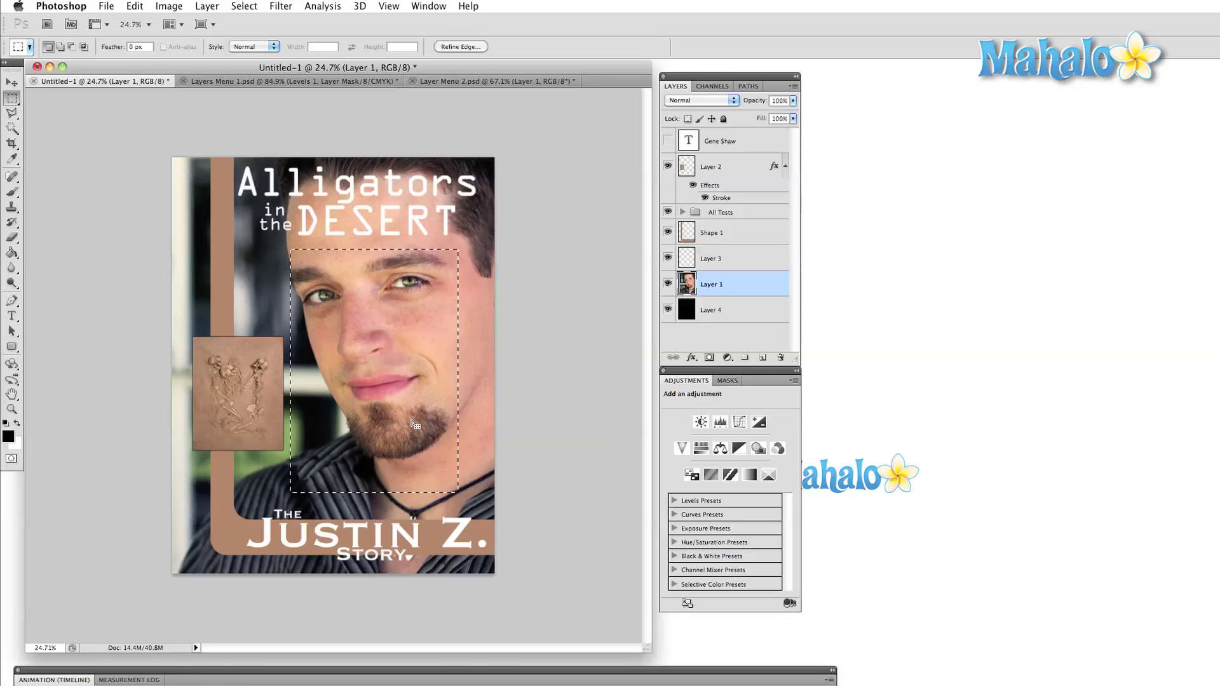
{"action": "left_click", "coordinate": [207, 6]}
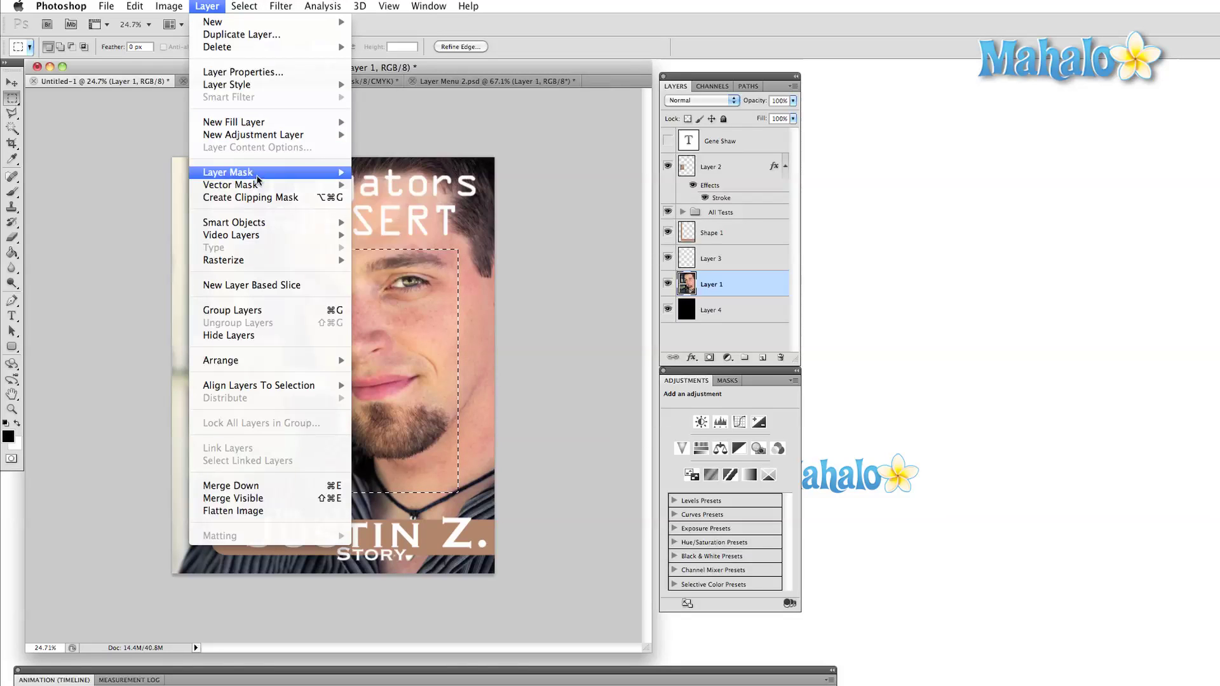
{"action": "mouse_move", "coordinate": [259, 173]}
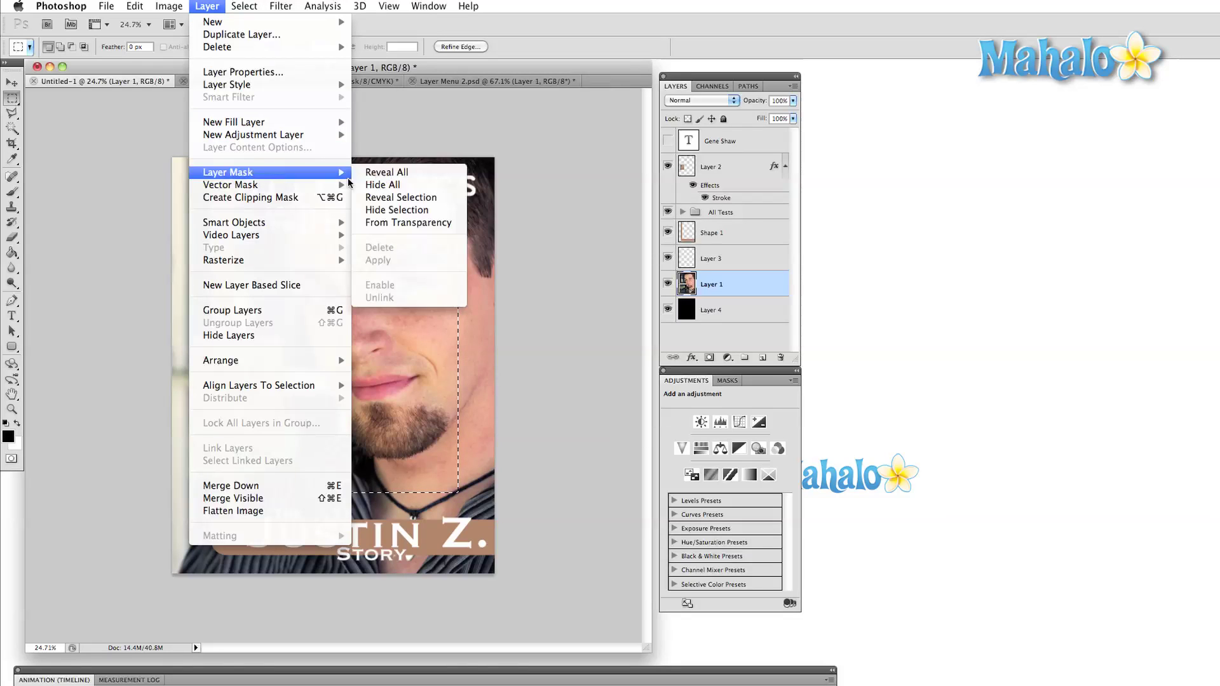
{"action": "left_click", "coordinate": [404, 197]}
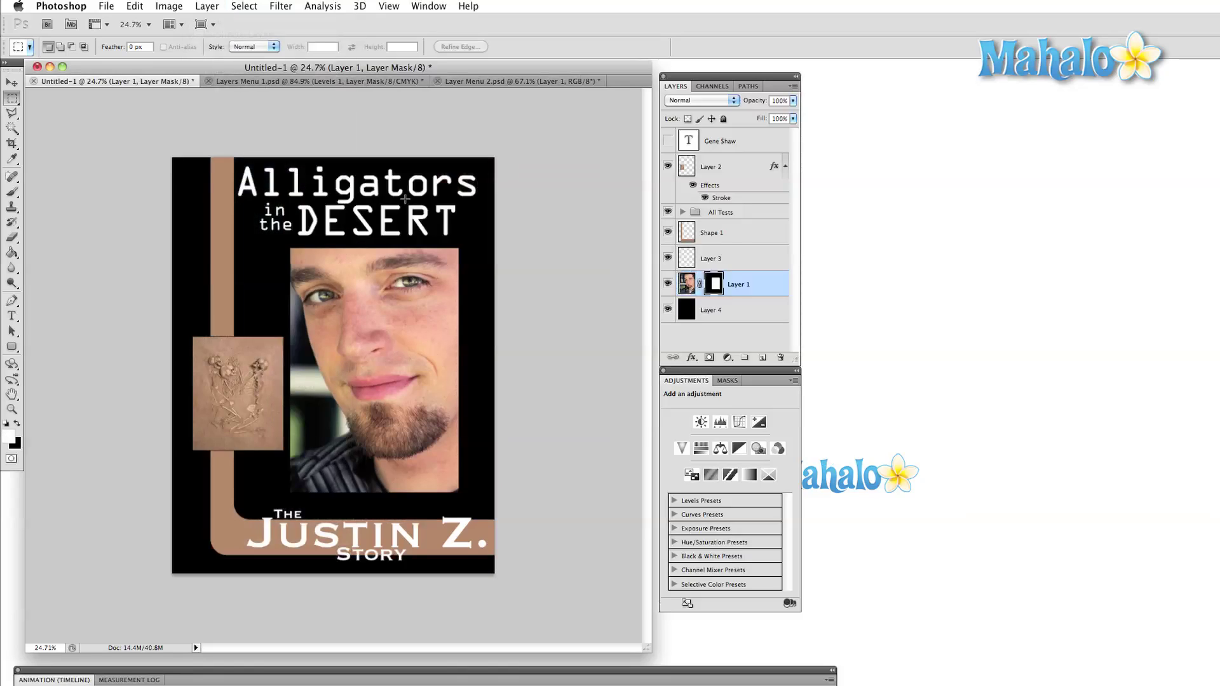
Paint the mask with the Brush to reveal the head up to the title and down the right side
{"action": "key", "text": "b"}
{"action": "mouse_move", "coordinate": [251, 314]}
{"action": "left_mouse_down"}
{"action": "mouse_move", "coordinate": [271, 269]}
{"action": "mouse_move", "coordinate": [308, 222]}
{"action": "mouse_move", "coordinate": [313, 250]}
{"action": "mouse_move", "coordinate": [368, 194]}
{"action": "mouse_move", "coordinate": [378, 235]}
{"action": "mouse_move", "coordinate": [364, 259]}
{"action": "mouse_move", "coordinate": [381, 265]}
{"action": "mouse_move", "coordinate": [403, 241]}
{"action": "mouse_move", "coordinate": [436, 235]}
{"action": "mouse_move", "coordinate": [445, 251]}
{"action": "mouse_move", "coordinate": [458, 227]}
{"action": "mouse_move", "coordinate": [467, 416]}
{"action": "left_mouse_up"}
{"action": "left_click_drag", "start_coordinate": [467, 416], "coordinate": [468, 448]}
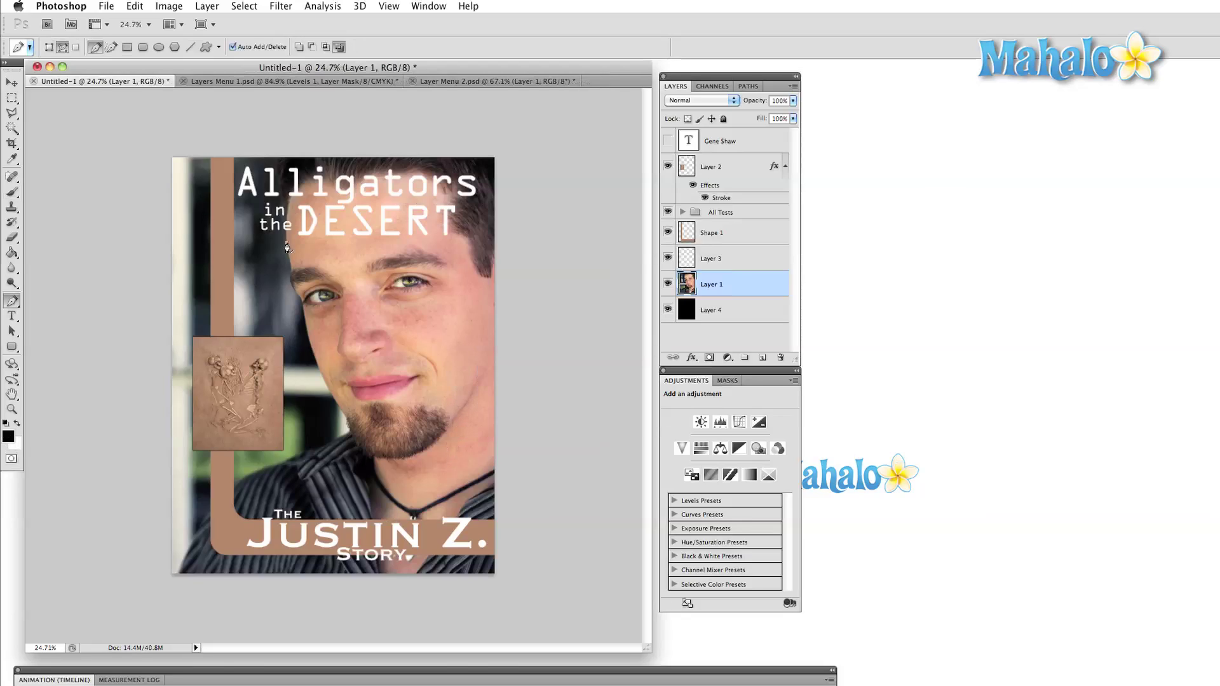
Draw a three-point Pen path under the title and make it Layer 1's vector mask
{"action": "left_click", "coordinate": [452, 242]}
{"action": "left_click", "coordinate": [452, 337]}
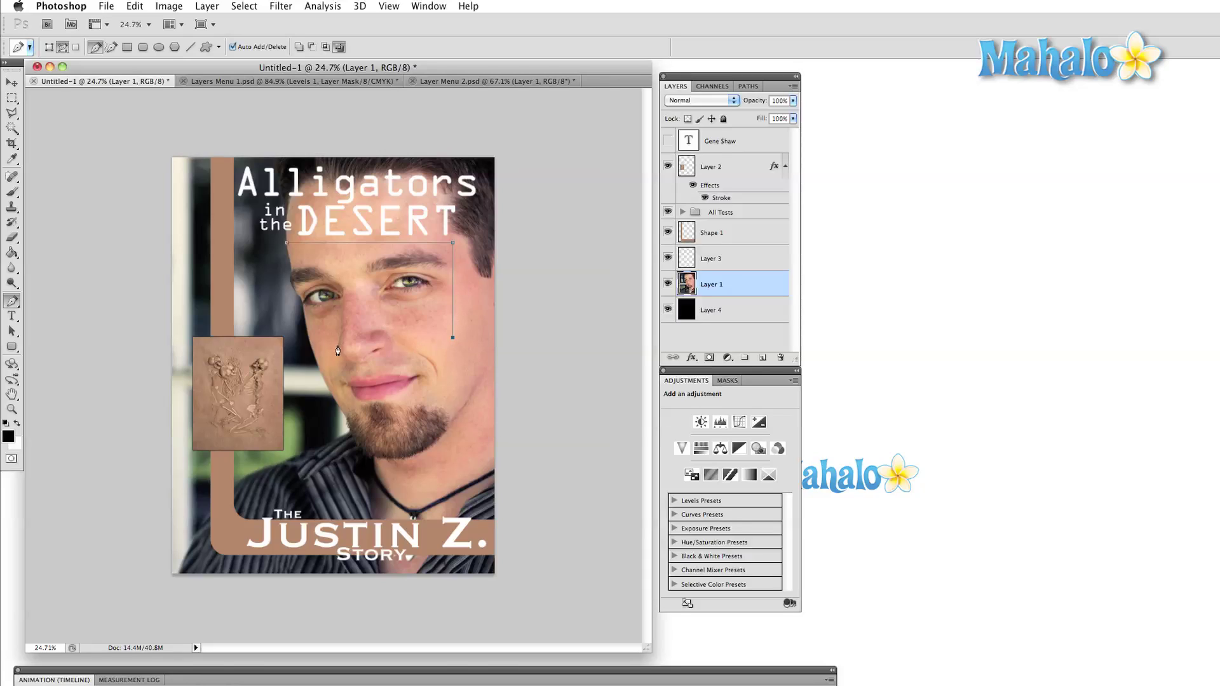
{"action": "left_click", "coordinate": [280, 337]}
{"action": "left_click", "coordinate": [206, 7]}
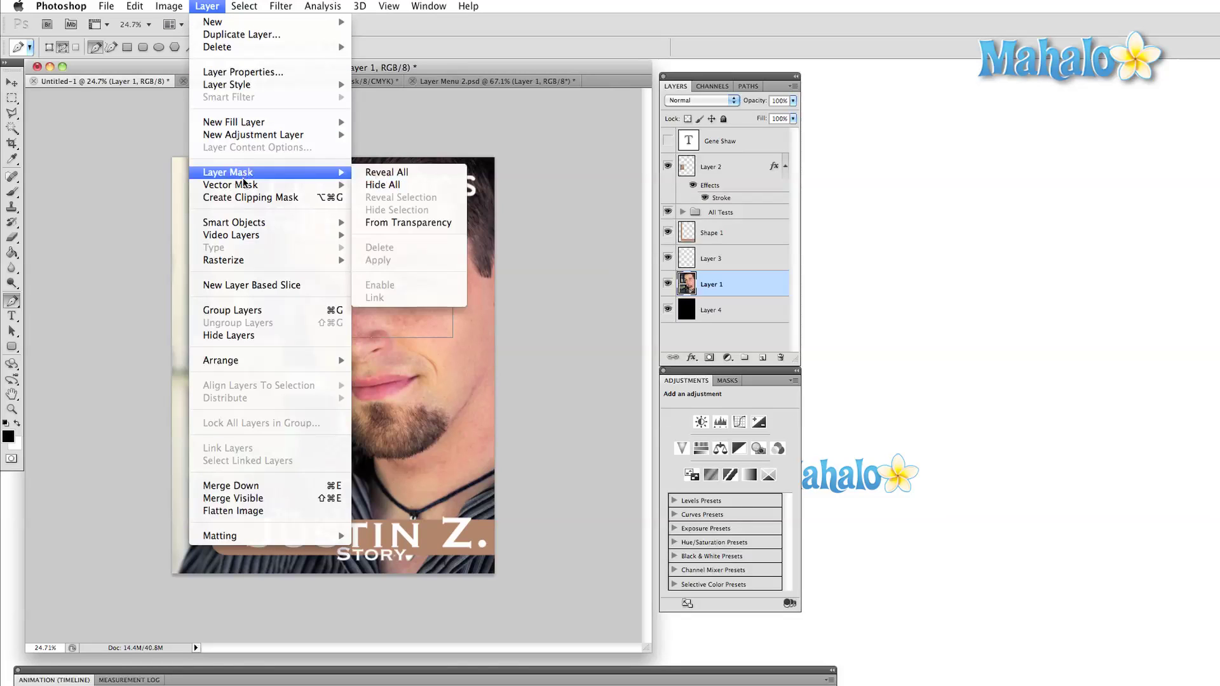
{"action": "mouse_move", "coordinate": [245, 186]}
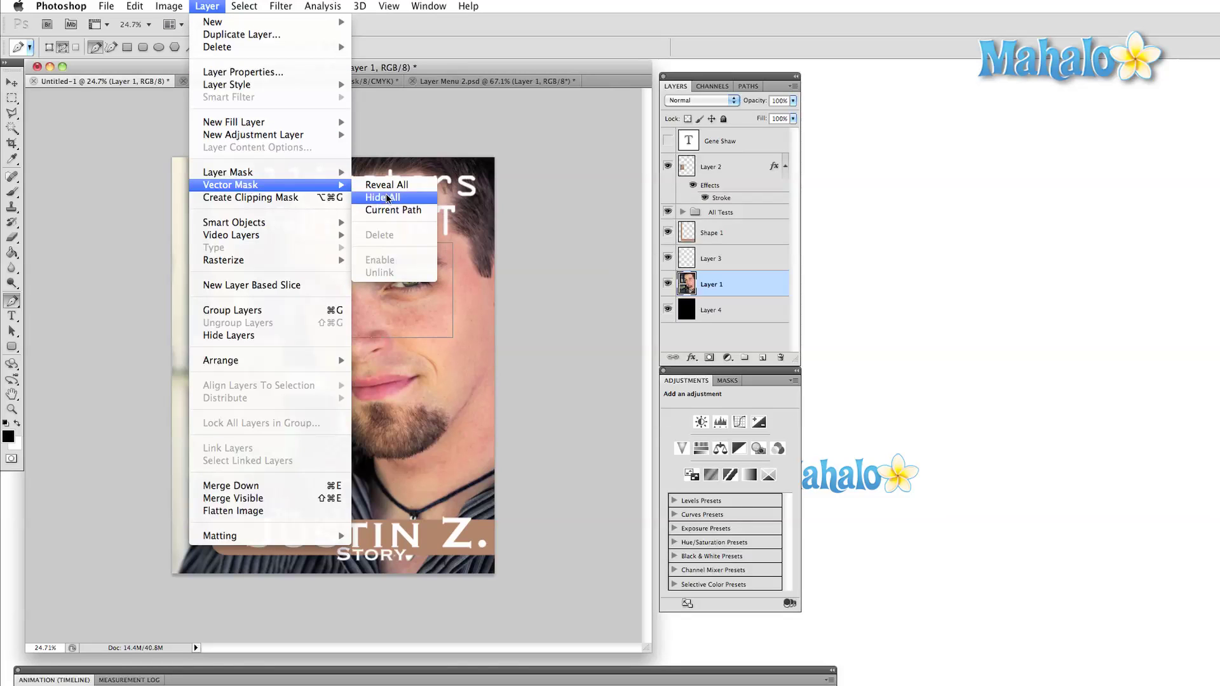
{"action": "left_click", "coordinate": [398, 211]}
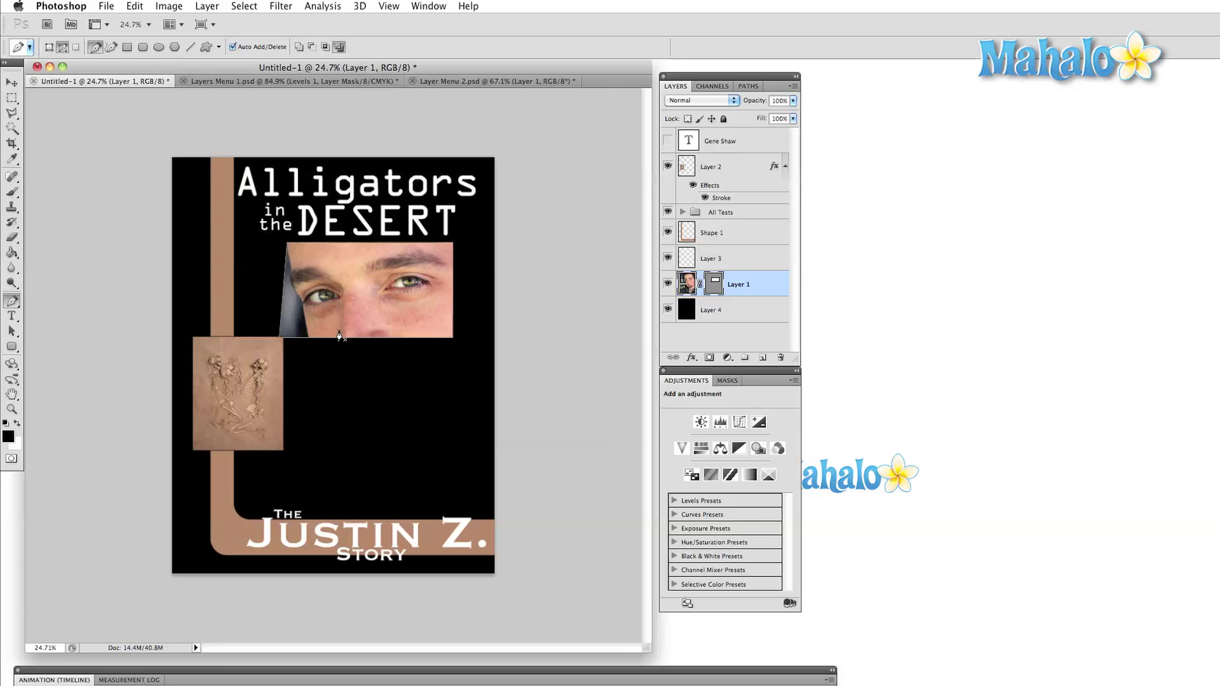
Add three more points to the mask path to reveal a triangular chin area
{"action": "left_click", "coordinate": [342, 376]}
{"action": "left_click", "coordinate": [337, 437]}
{"action": "left_click", "coordinate": [428, 443]}
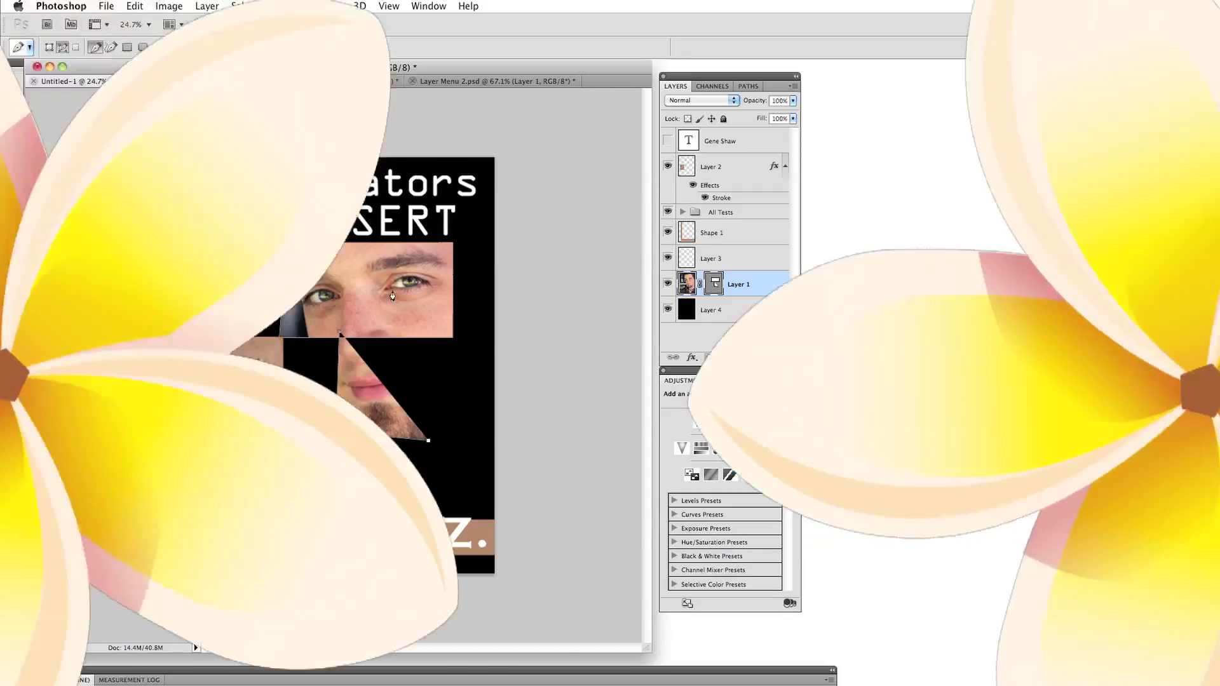